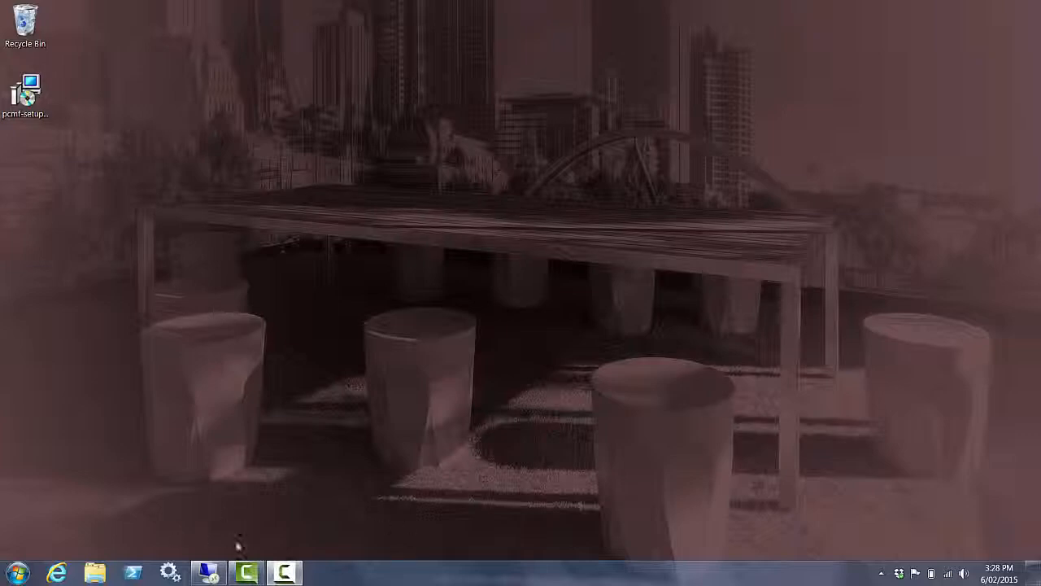
Bring up the NEW-YORK Remote Desktop session showing the PaperCut MF admin dashboard
click(219, 571)
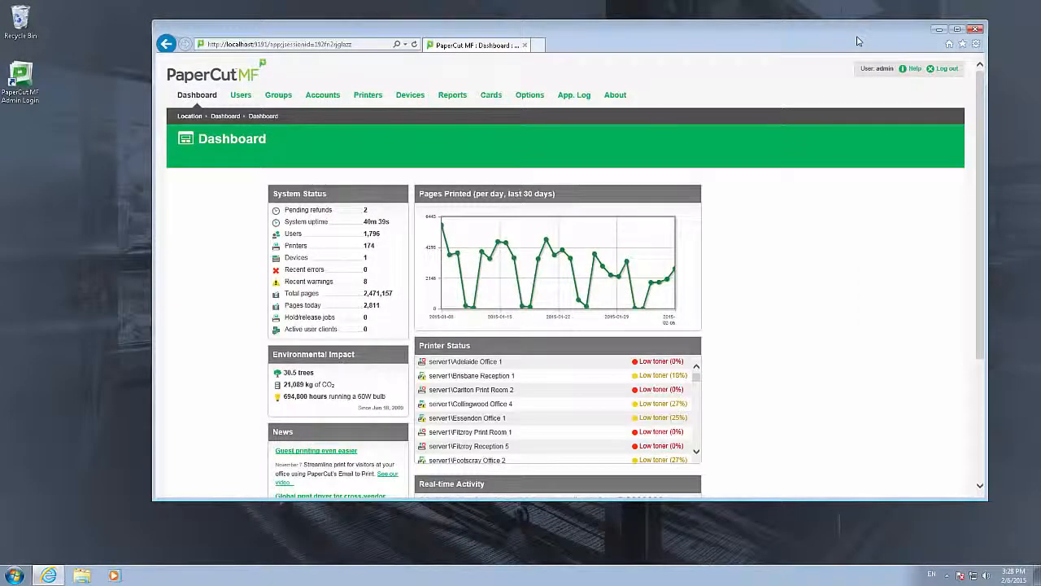
Confirm the version is 15.0 (Build 31493) on the About page, then minimise the remote session
click(621, 98)
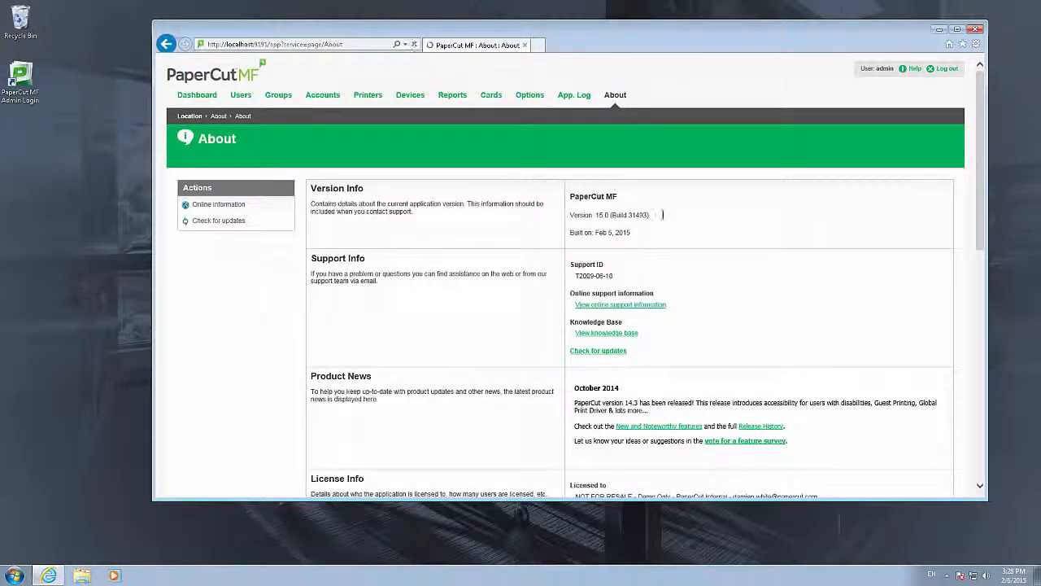
drag(650, 216, 568, 217)
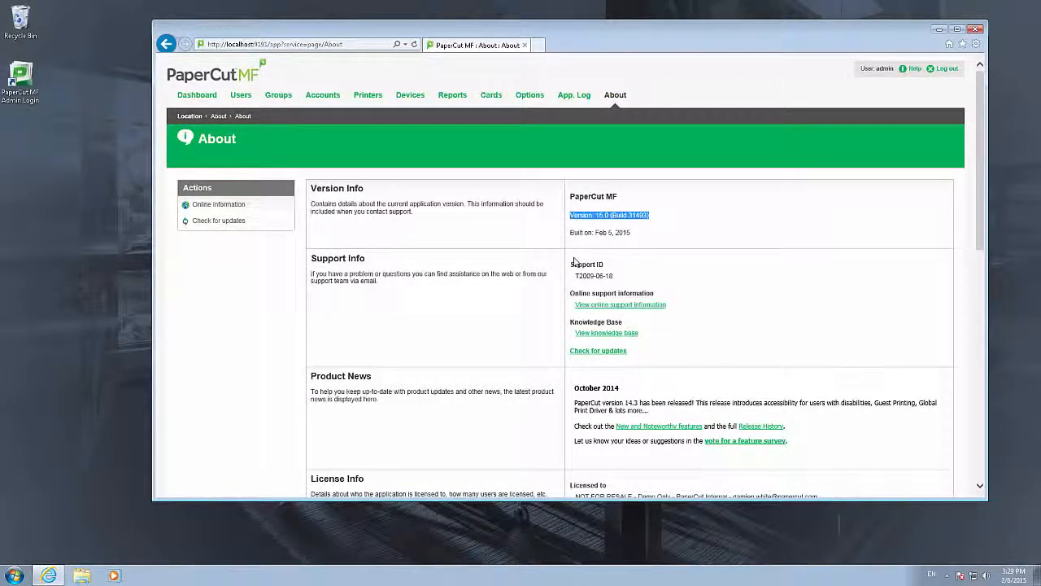
click(600, 233)
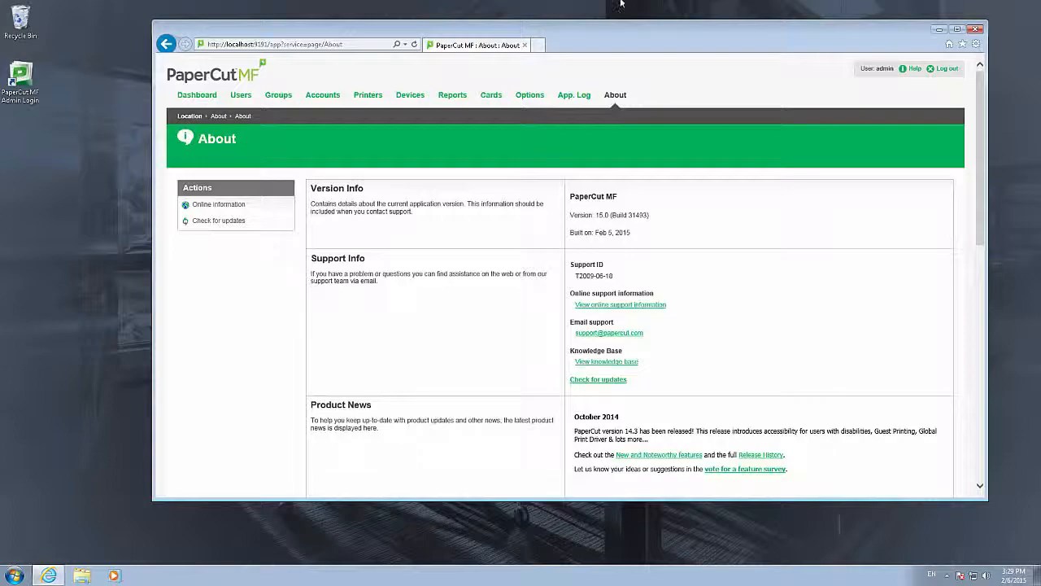
click(681, 9)
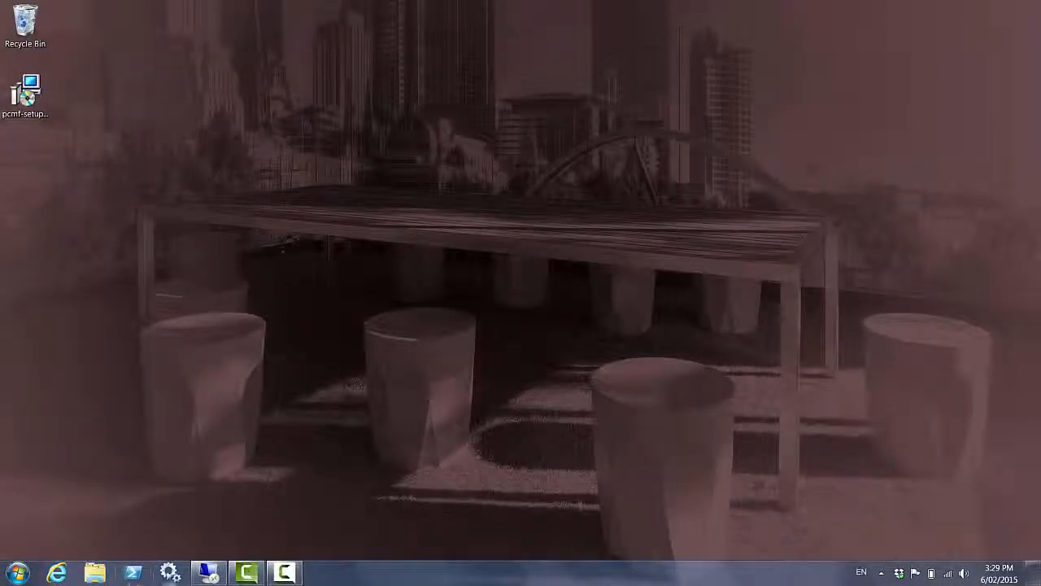
click(170, 573)
click(353, 239)
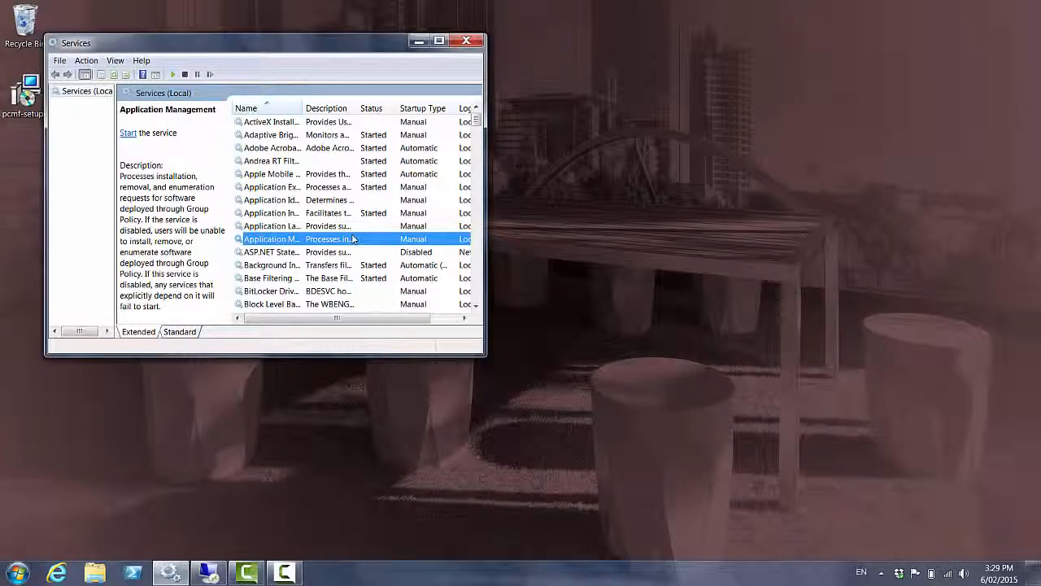
key(p)
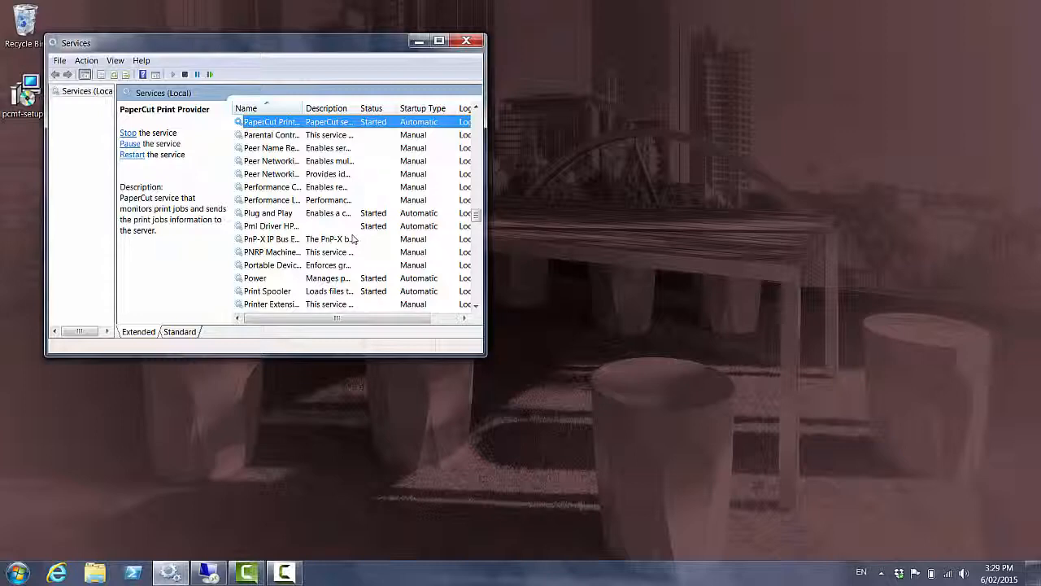
click(465, 41)
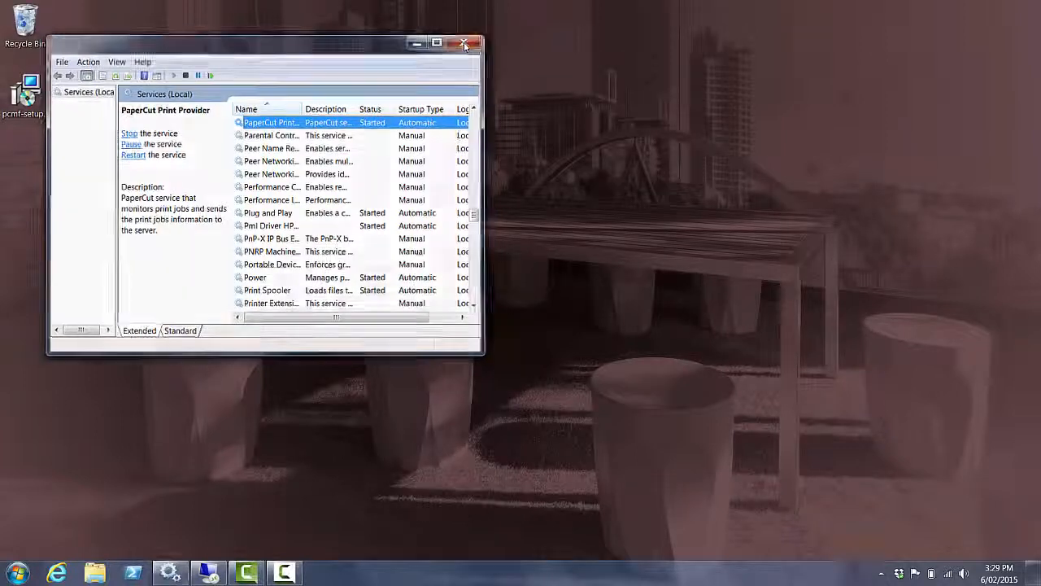
Launch pcmf-setup, accept the licence and choose Site server installation (advanced)
double_click(25, 112)
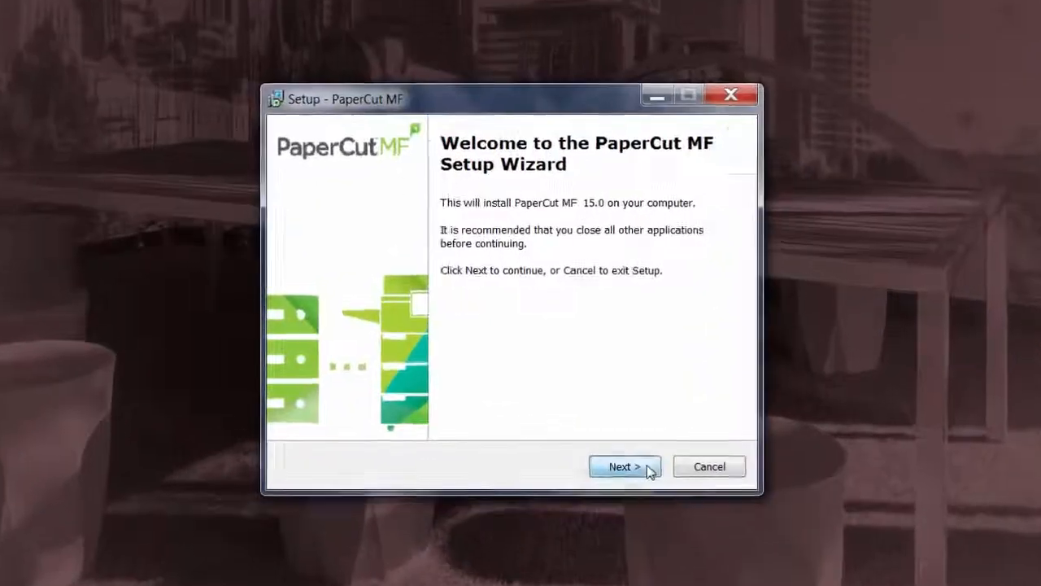
click(631, 435)
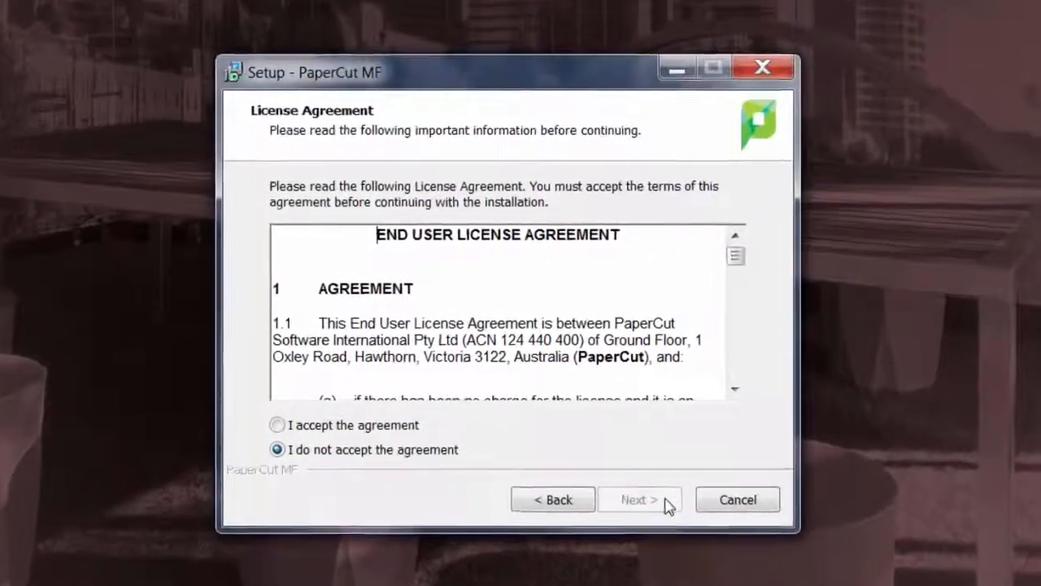
click(398, 446)
click(687, 535)
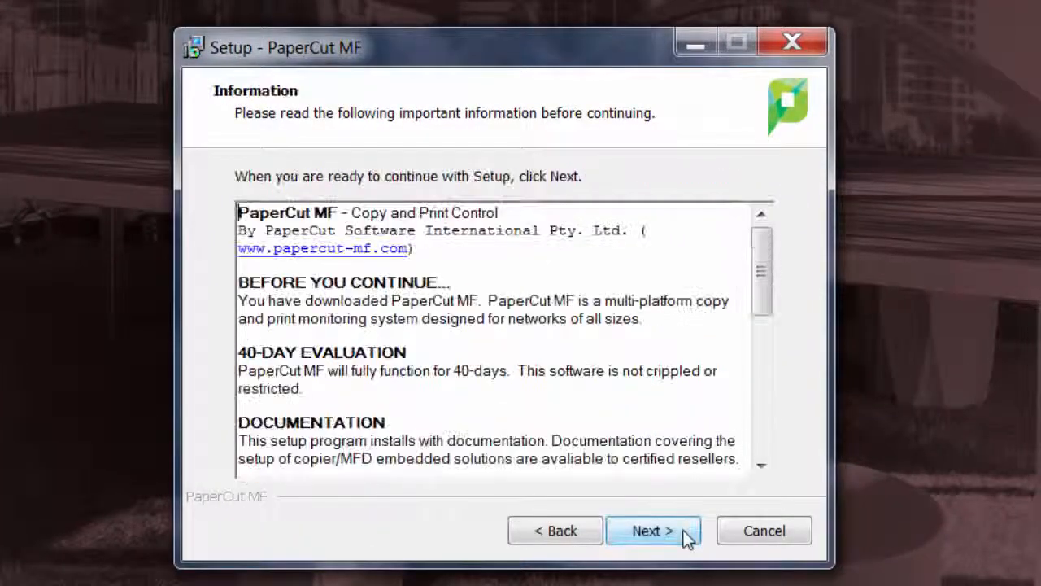
click(687, 535)
click(716, 239)
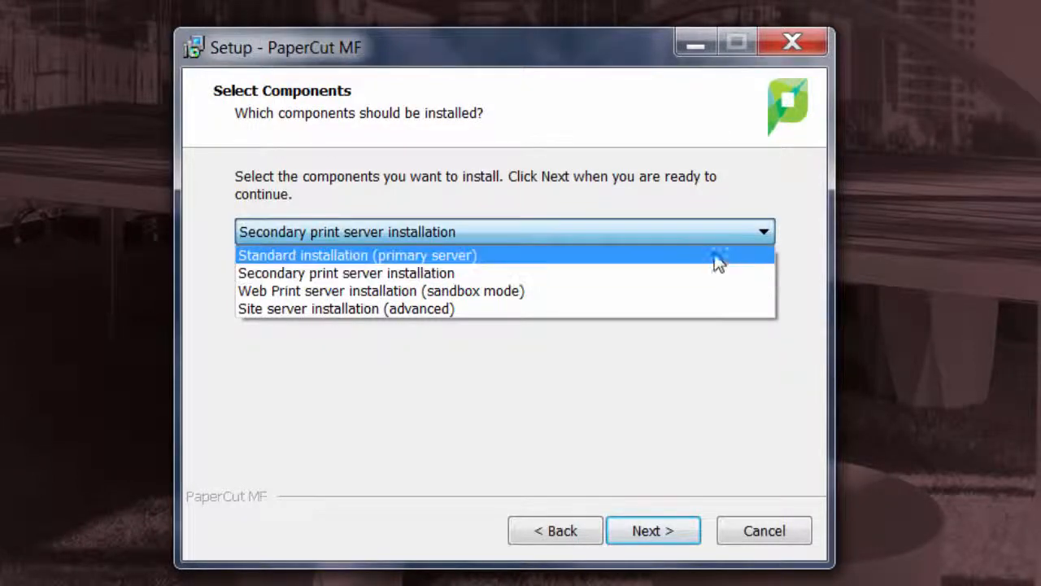
click(706, 311)
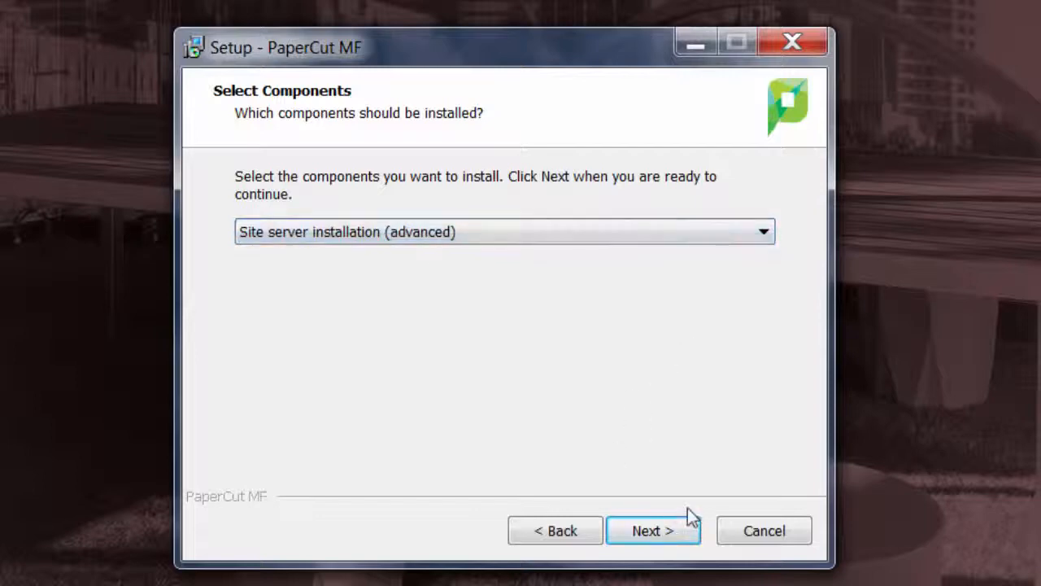
click(667, 543)
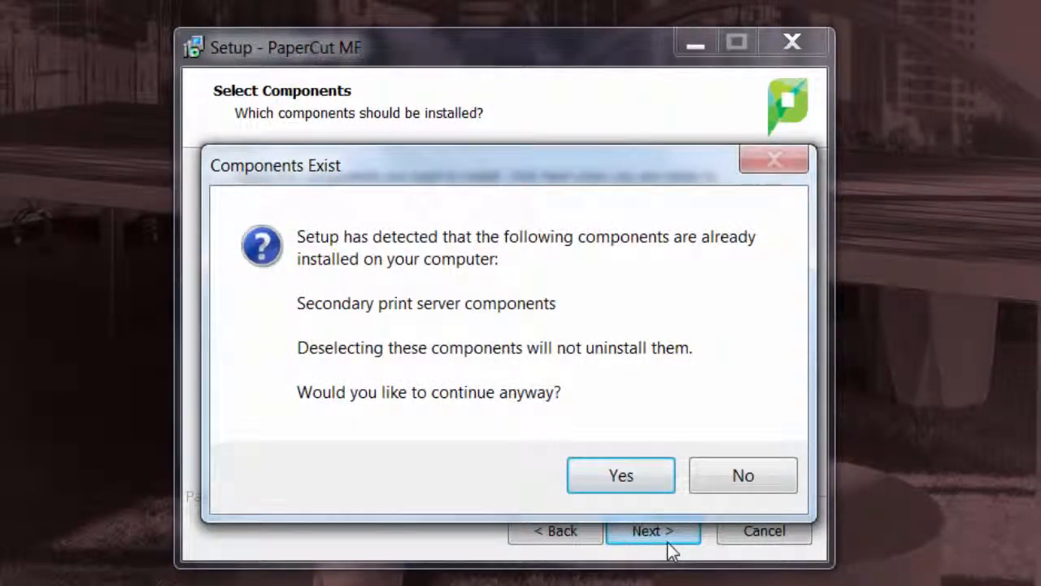
Confirm the component and print-provider warnings, install PaperCut MF 15.0 and finish setup
click(579, 474)
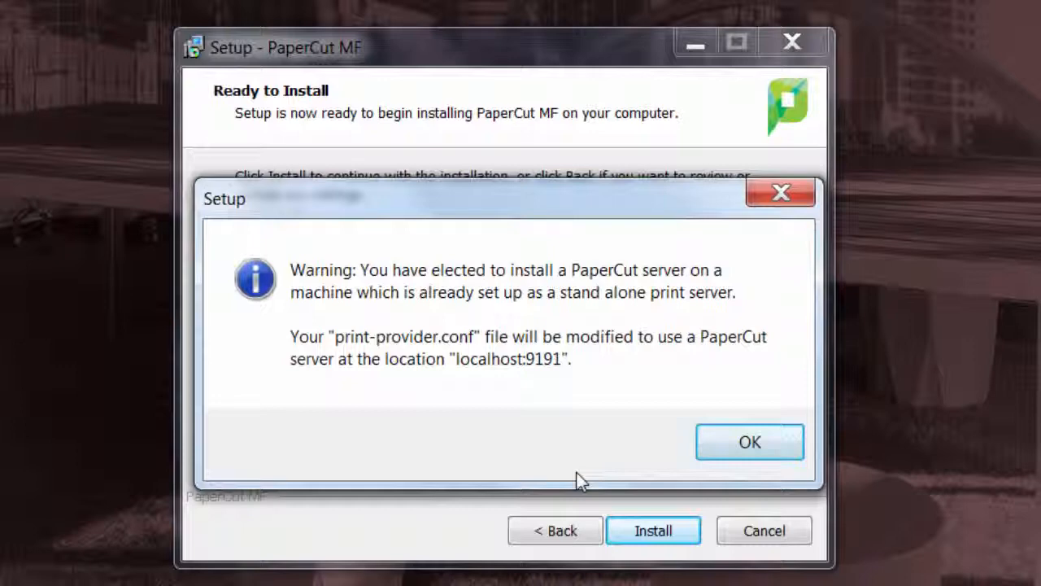
click(758, 445)
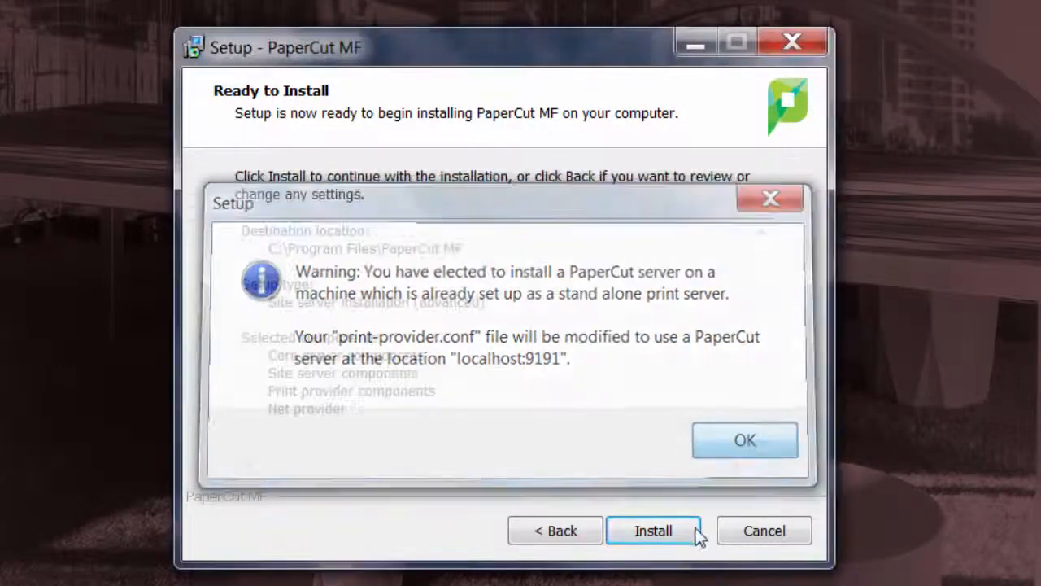
click(669, 534)
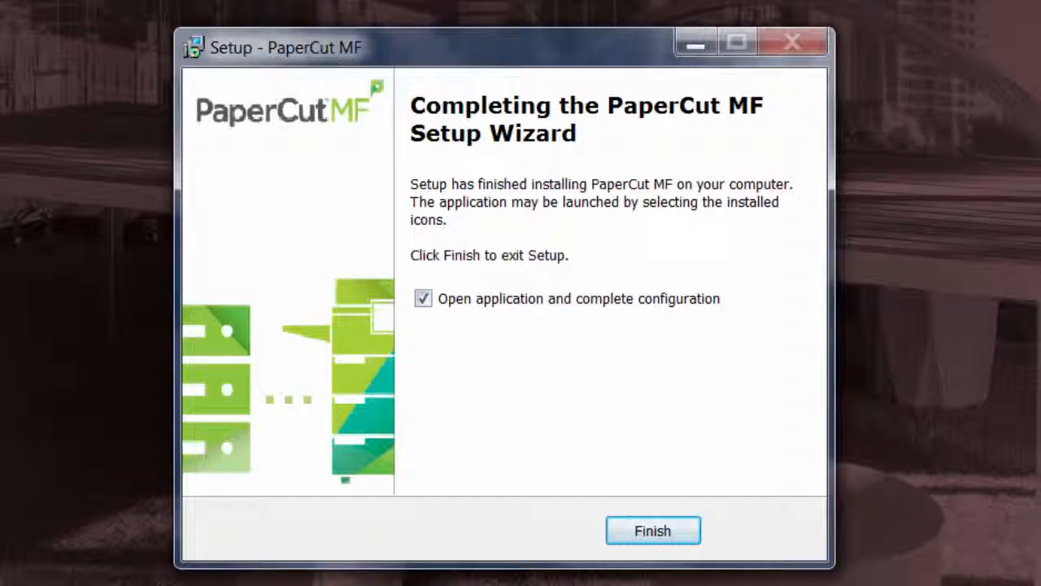
click(654, 531)
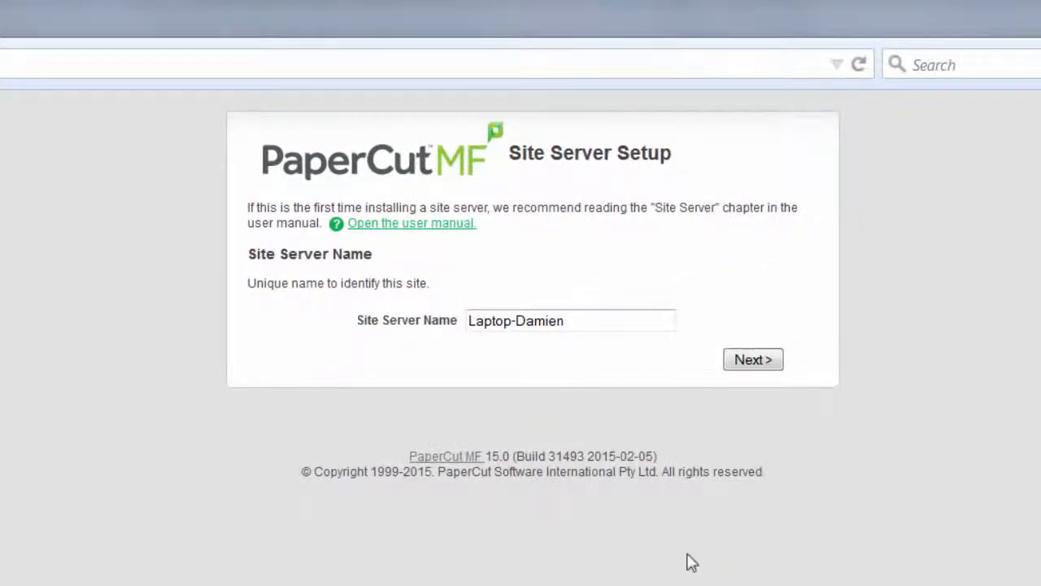
Rename the site server to SAN FRANCISCO and continue to the primary server details
drag(625, 326, 207, 328)
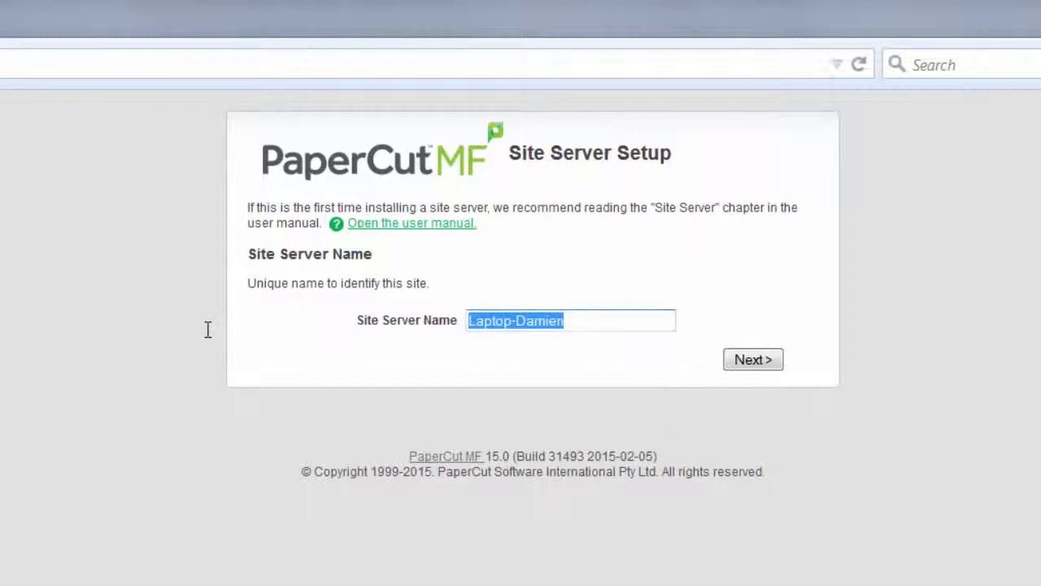
text(S)
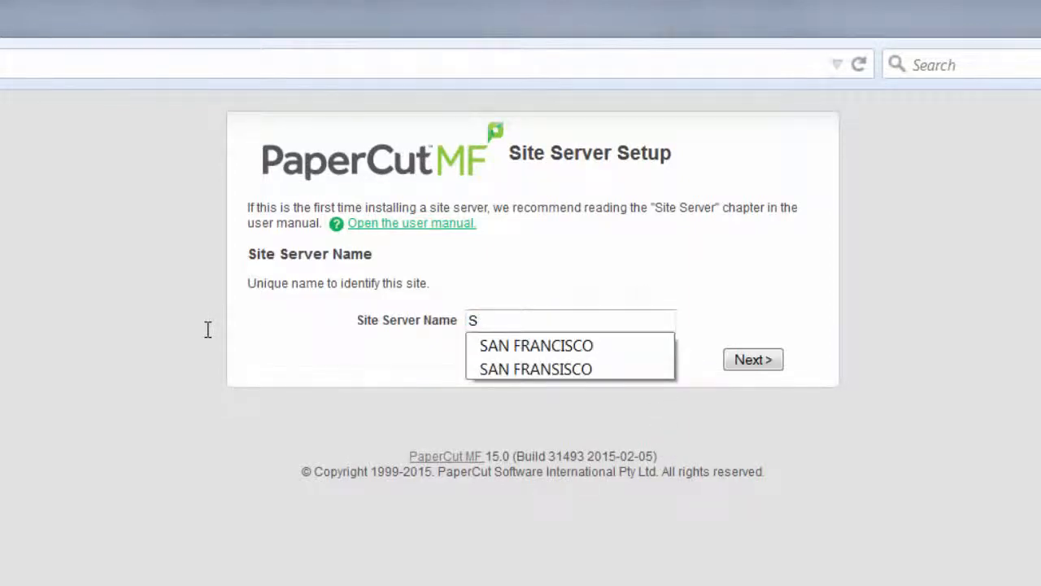
key(Down)
key(Return)
key(Tab)
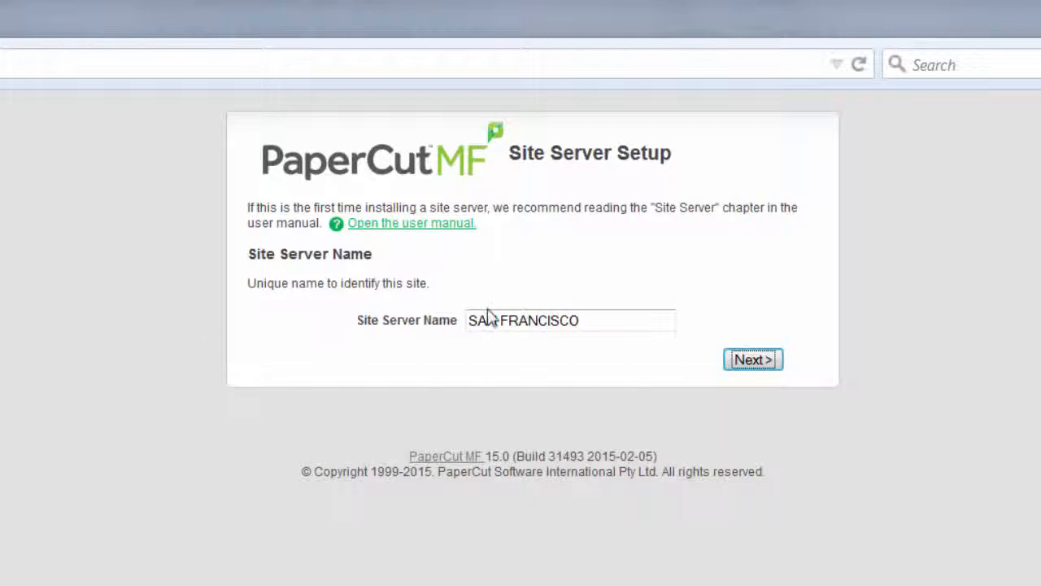
click(753, 362)
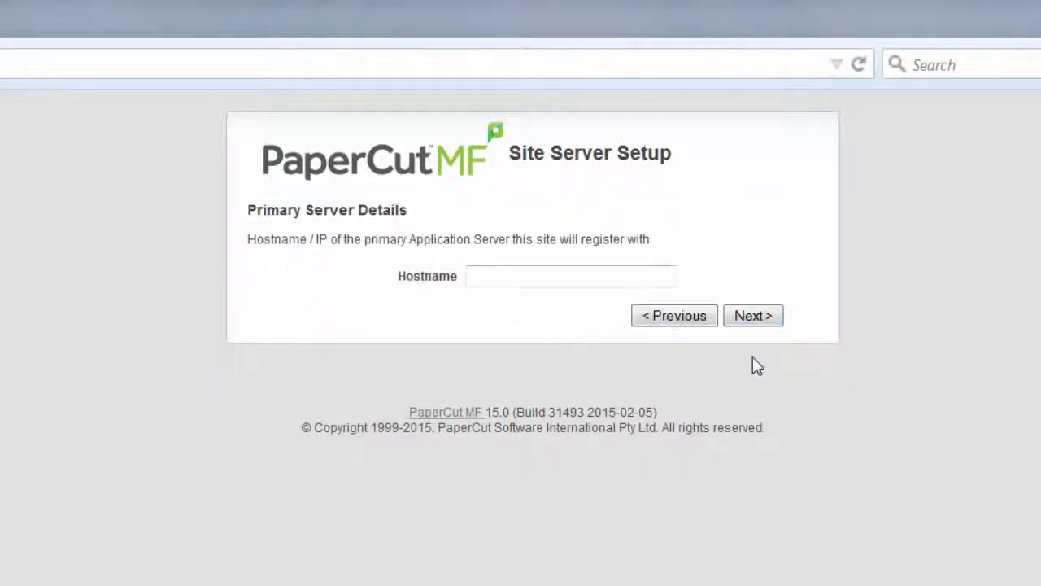
Enter NEW-YORK as the primary server hostname and submit it
click(513, 275)
text(NEW-)
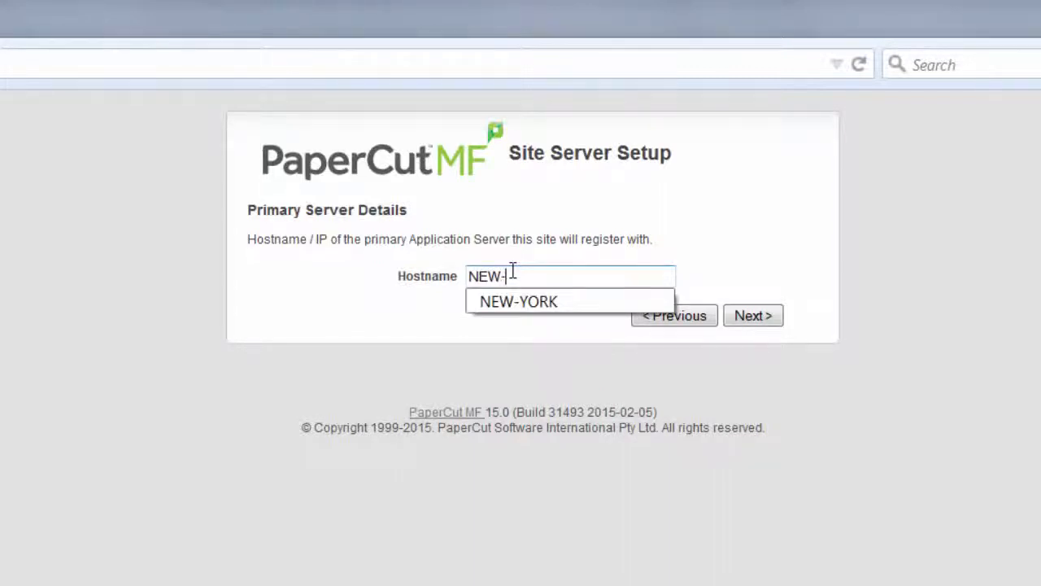
text(YORK)
key(Return)
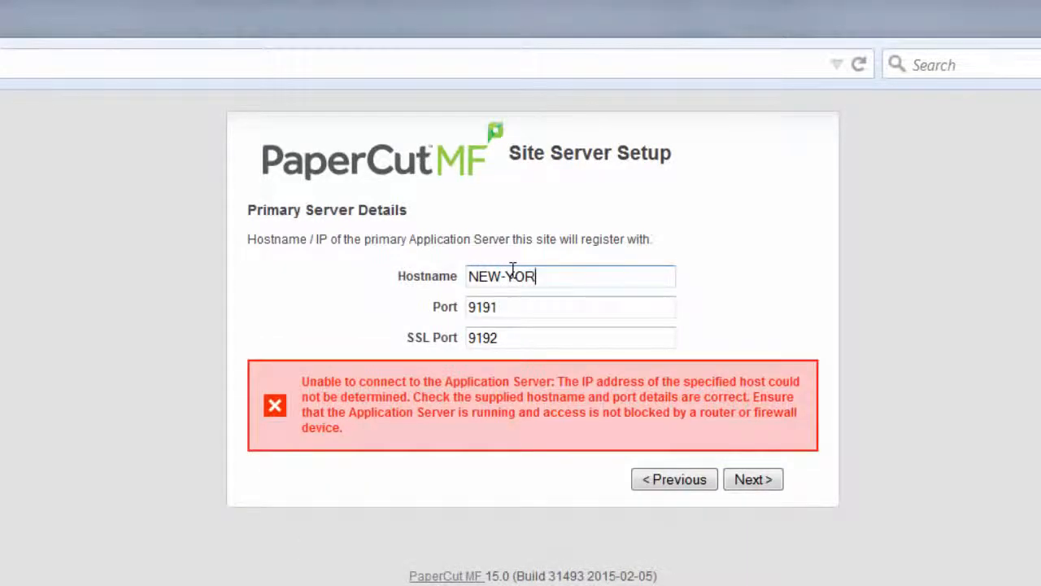
text(K)
key(Return)
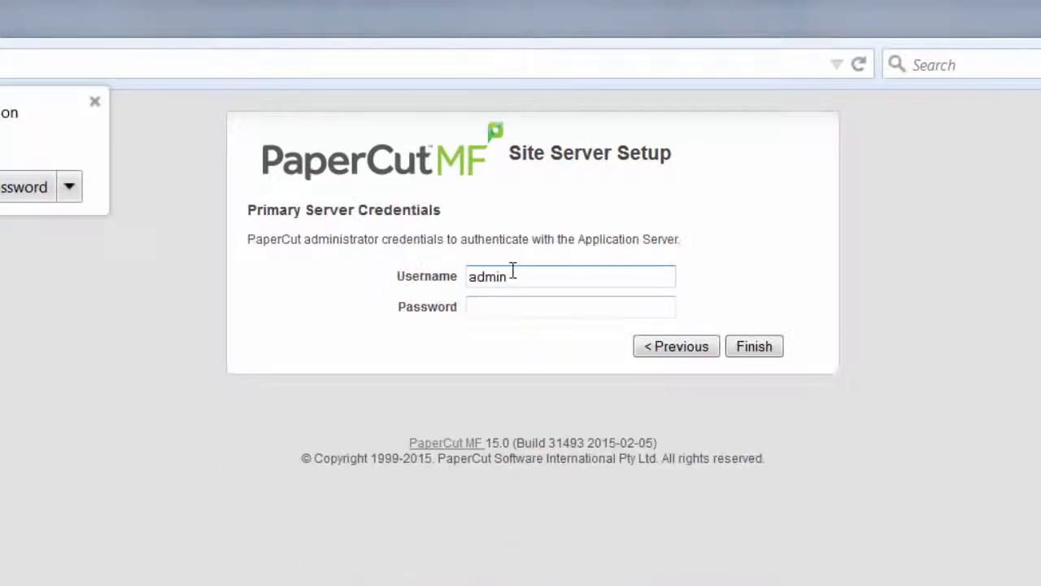
Enter the administrator password and submit it to authenticate the site server
click(512, 305)
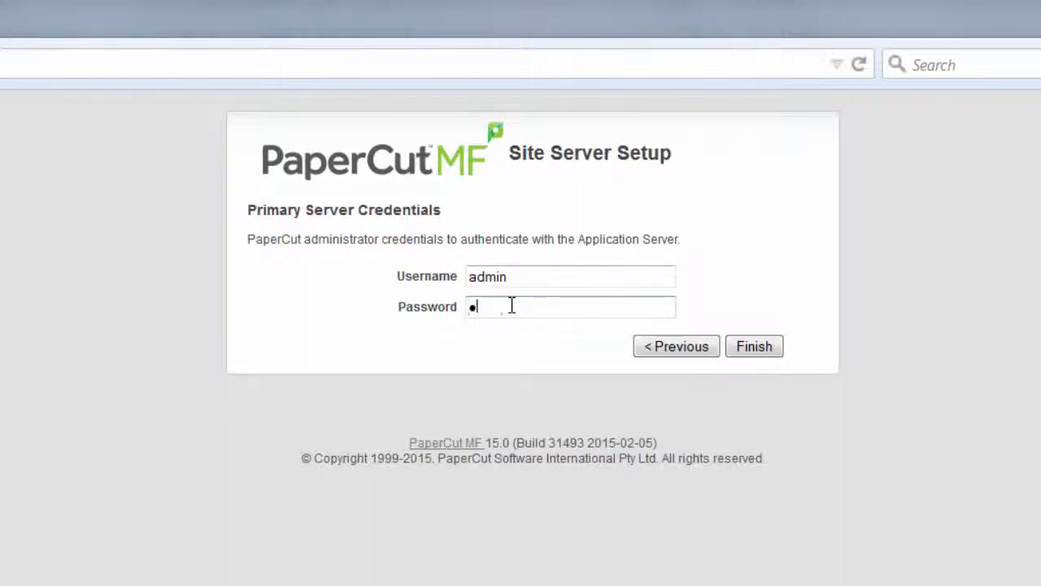
text(assword)
key(Return)
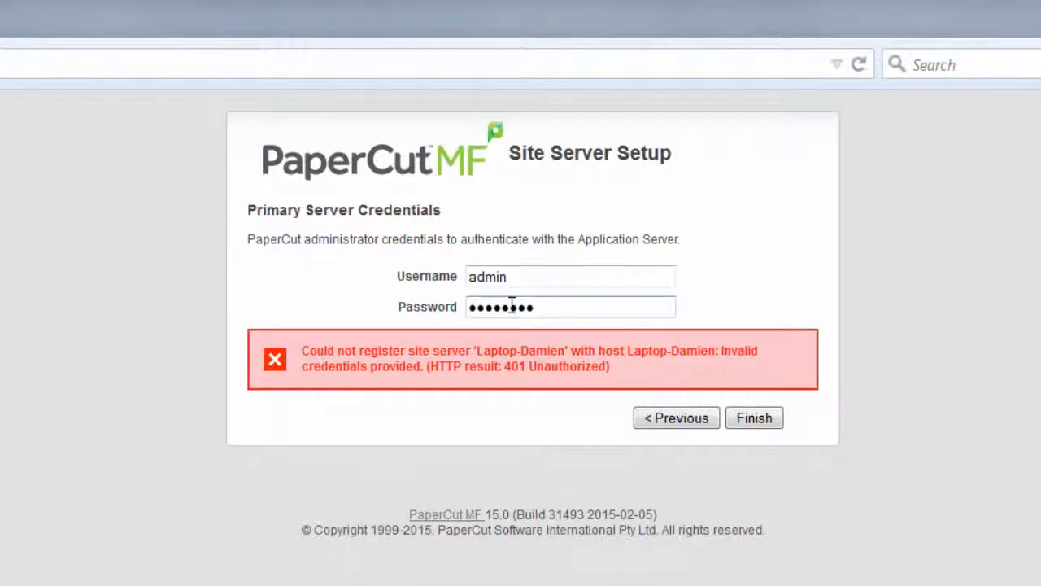
key(Return)
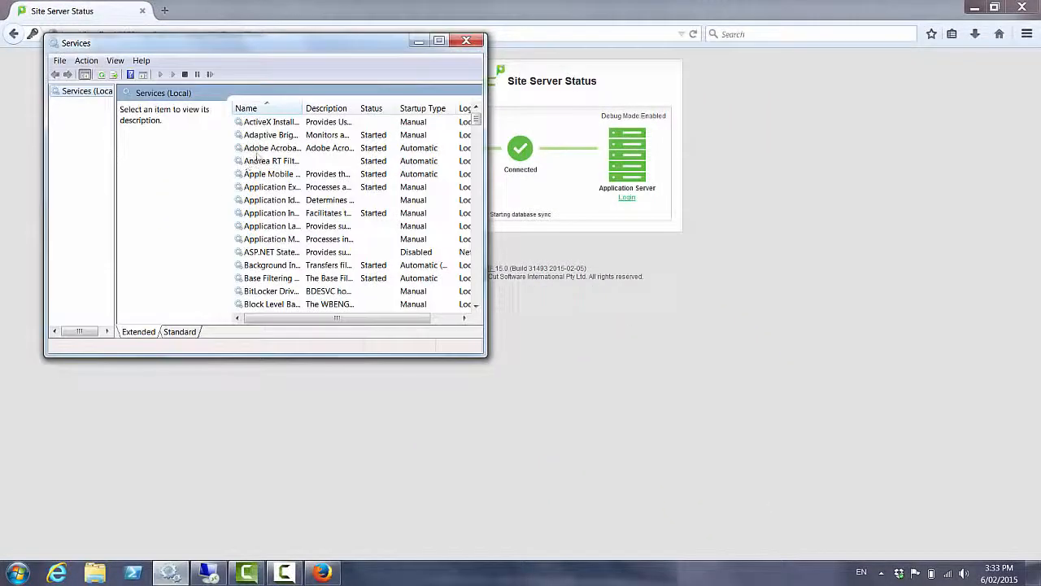
Locate the PaperCut services in the Services list, then open Windows Explorer at Computer
click(257, 150)
key(p)
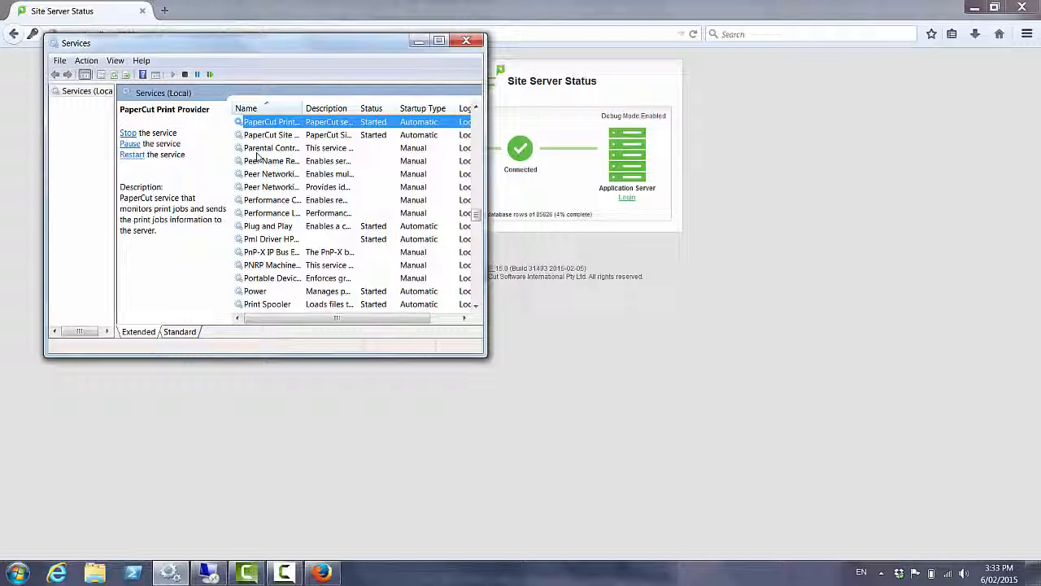
double_click(302, 108)
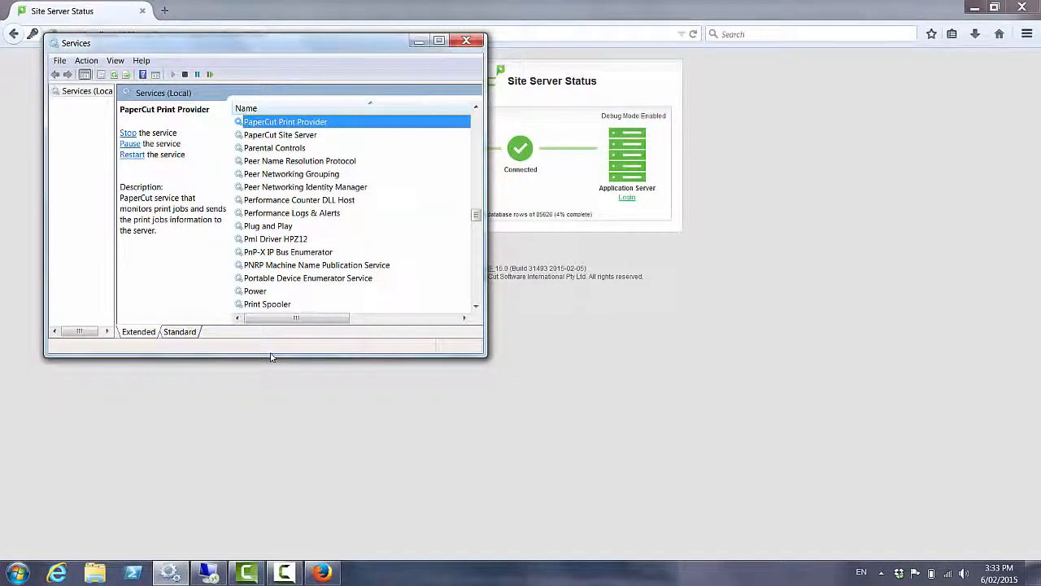
key(super+e)
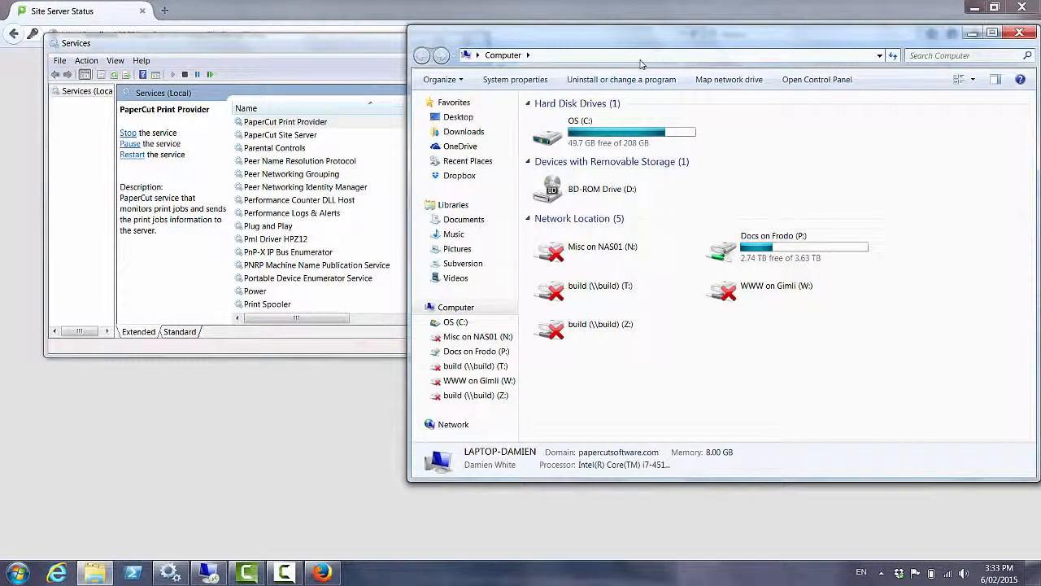
Open print-provider.conf from C:\Program Files\PaperCut MF\providers\print\win in Notepad
click(640, 64)
text(c:\Pr)
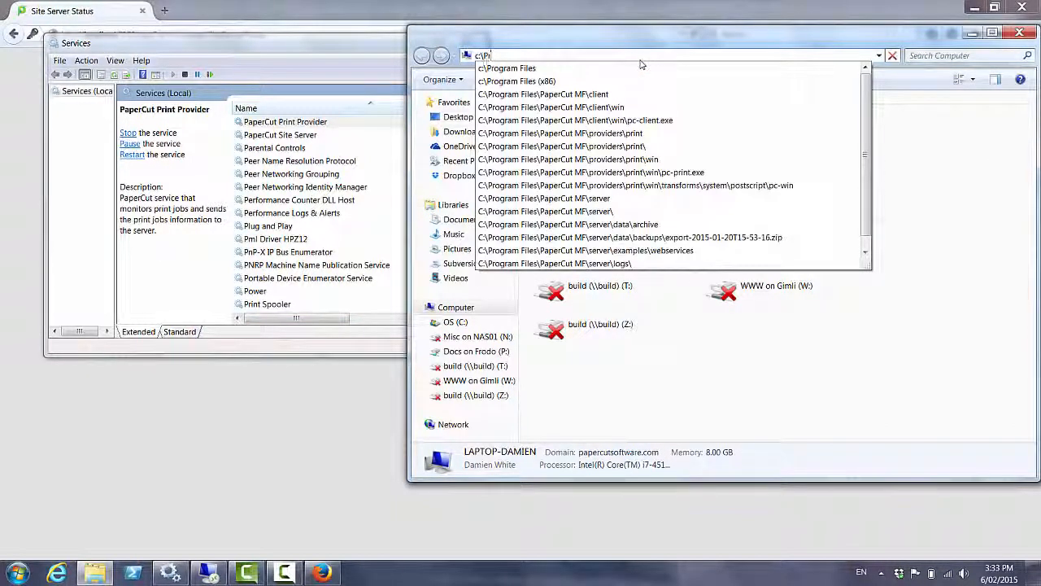
key(Down)
key(Down)
key(Down)
key(Down)
key(Down)
key(Down)
key(Return)
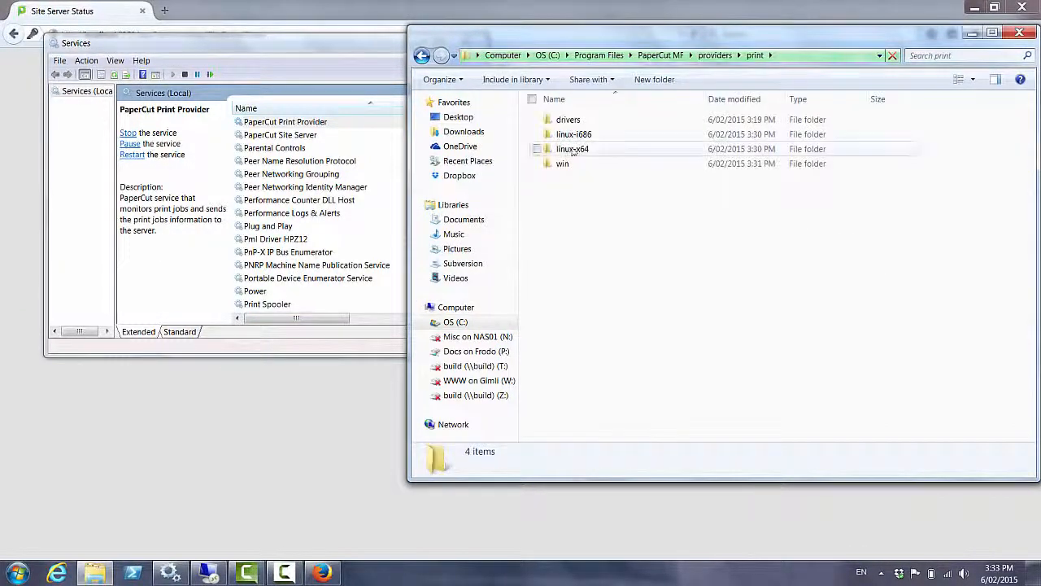
double_click(563, 164)
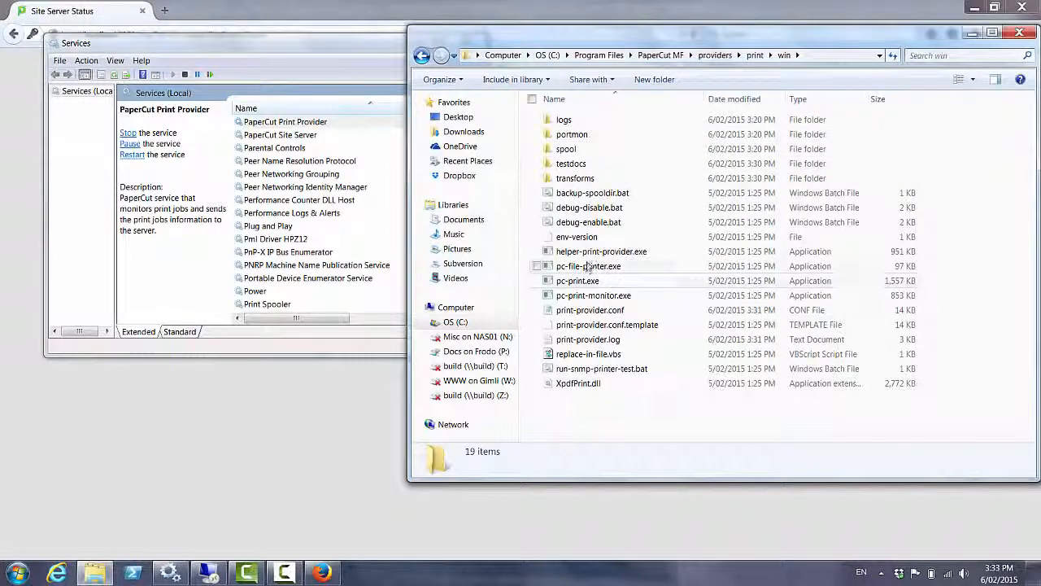
double_click(590, 310)
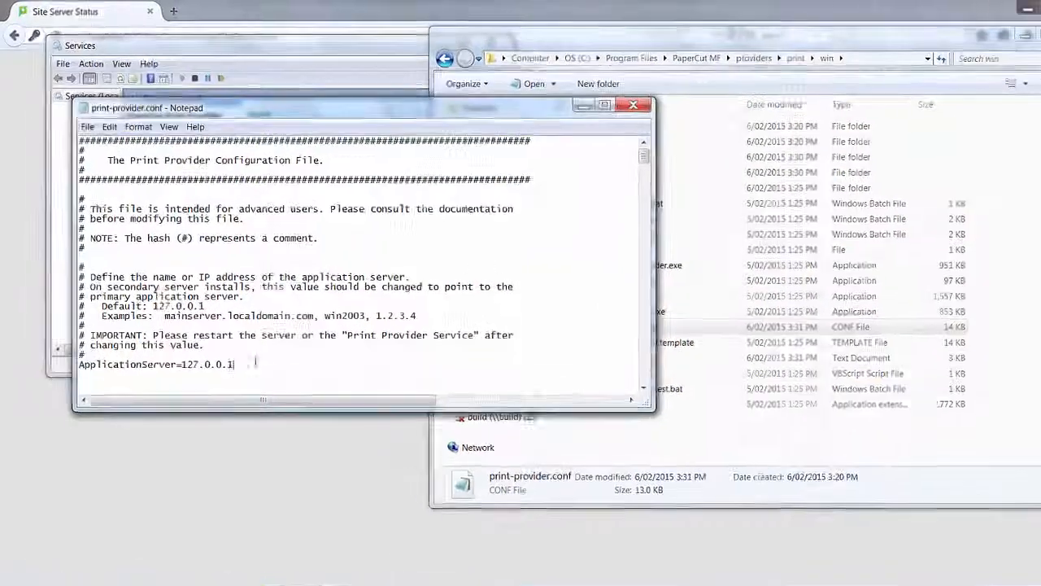
Highlight the ApplicationServer value 127.0.0.1, then return to the Site Server Status page
drag(263, 344, 176, 345)
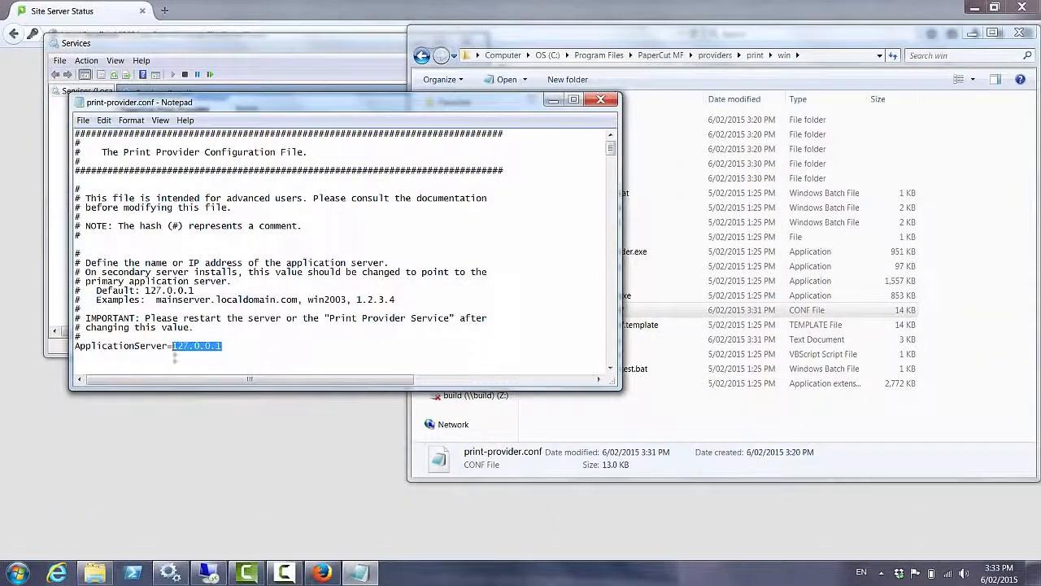
click(400, 582)
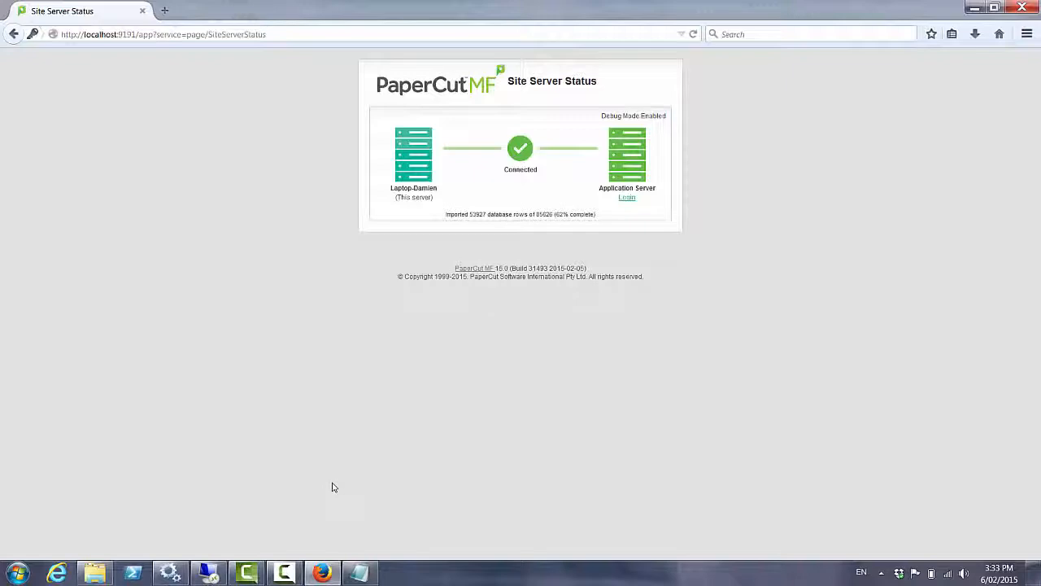
Dismiss the colour scheme notice and follow the database import until sync completes
click(689, 152)
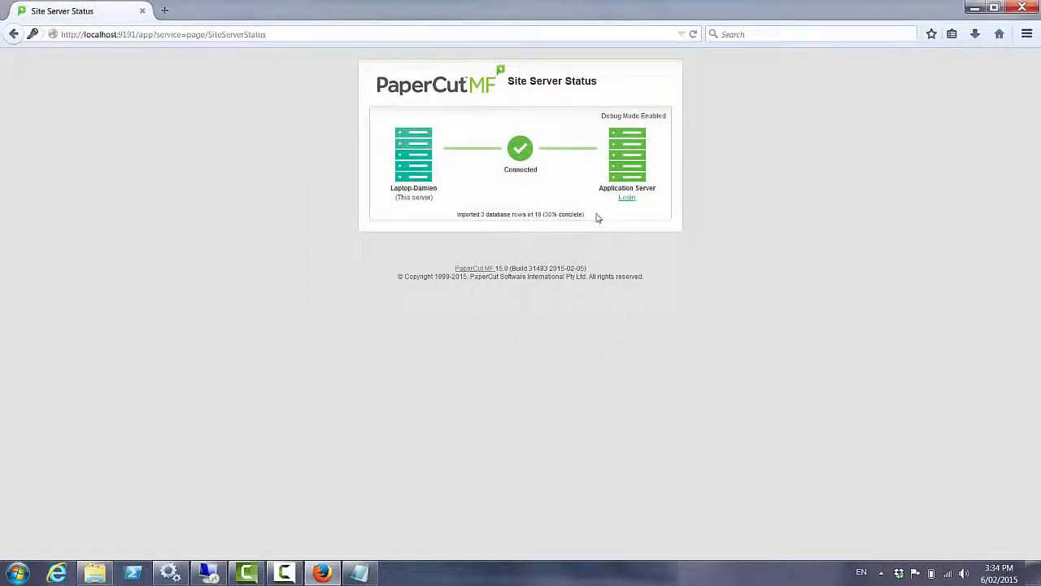
drag(598, 218, 480, 214)
click(623, 244)
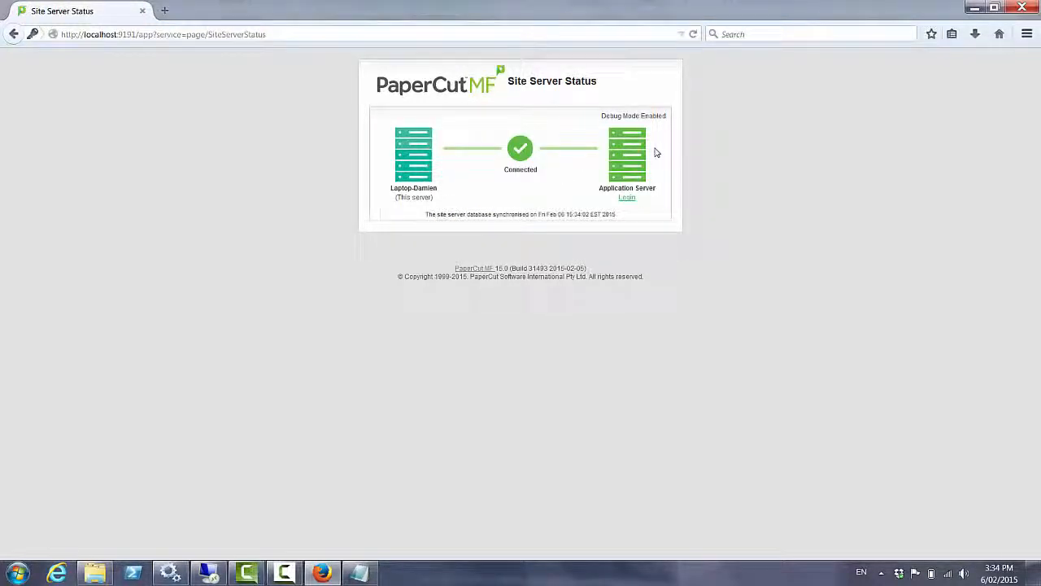
Log in to the NEW-YORK application server as admin and view the Sites list with SAN FRANCISCO online
click(627, 198)
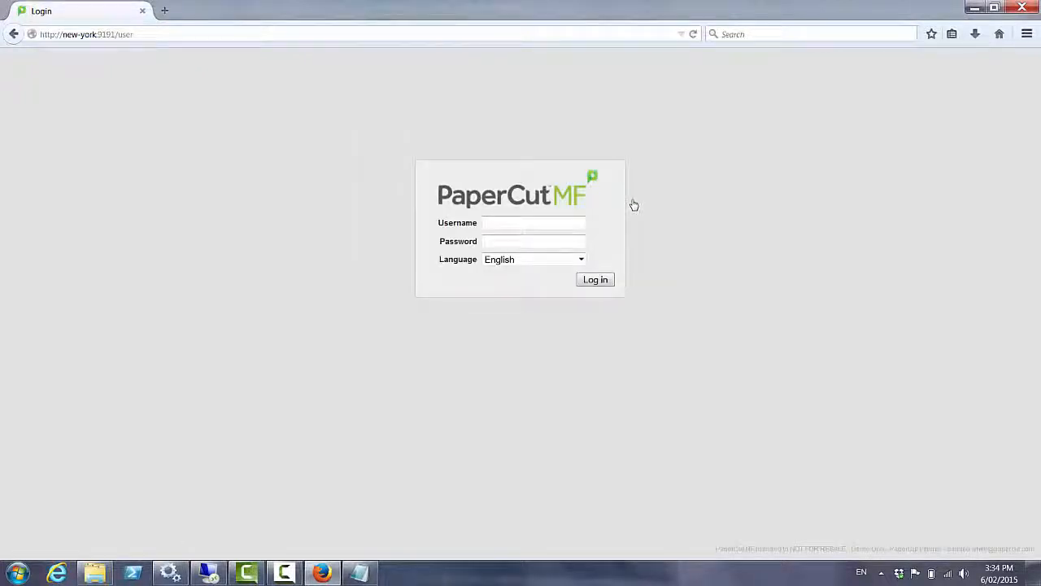
text(admin)
key(Tab)
text(password)
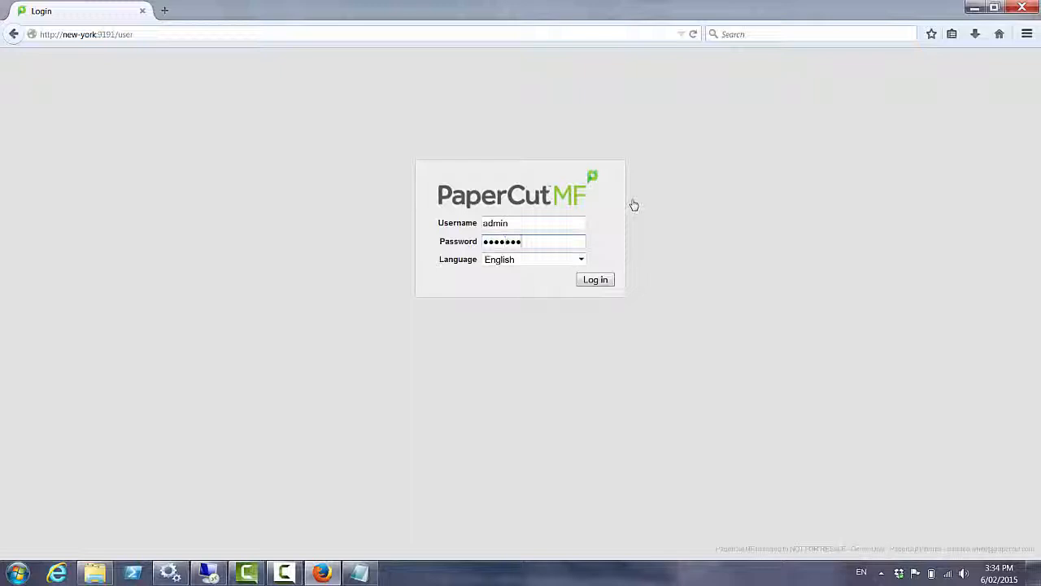
key(Return)
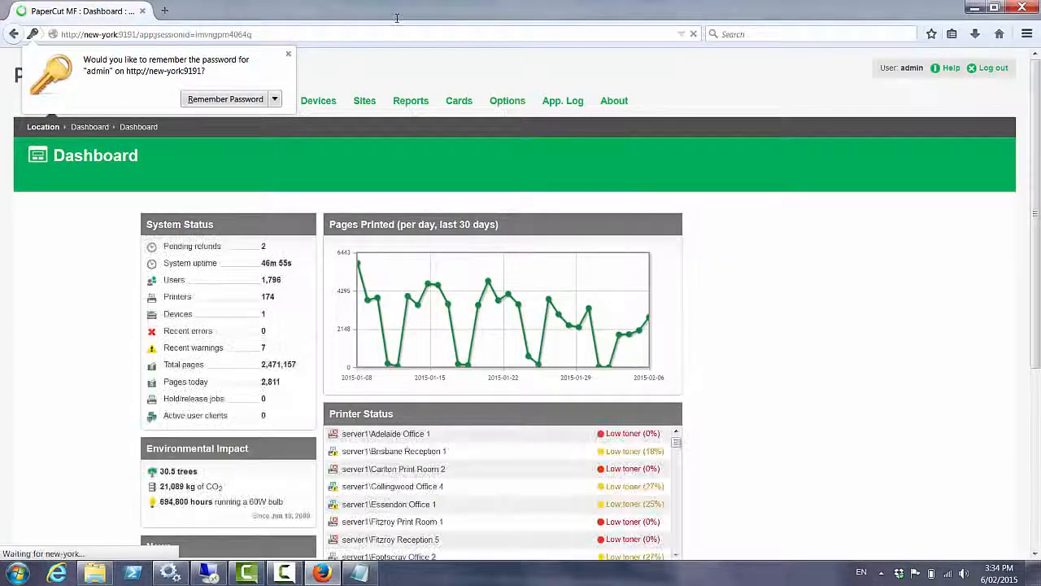
click(289, 53)
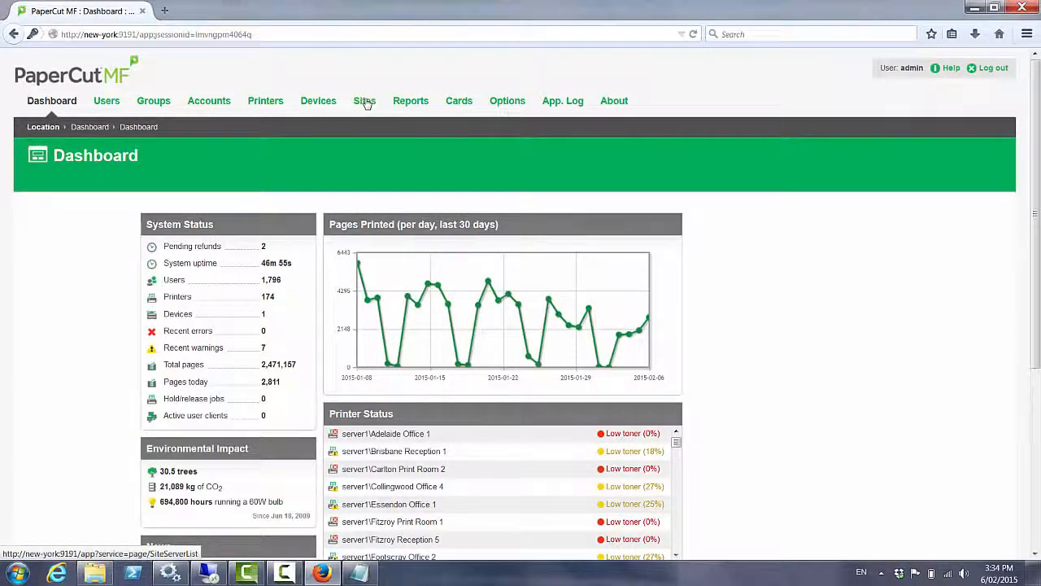
click(365, 102)
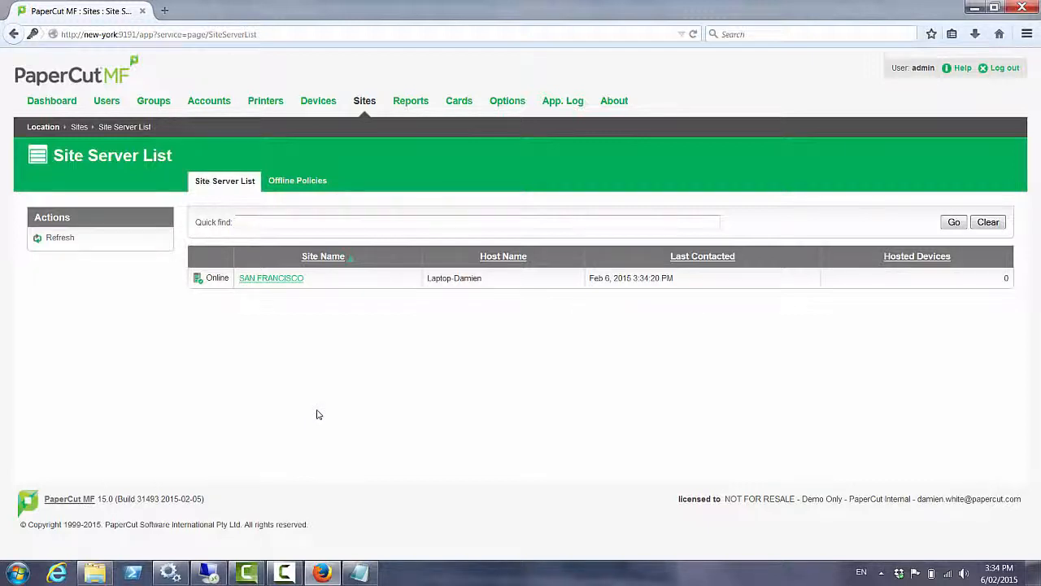
click(284, 282)
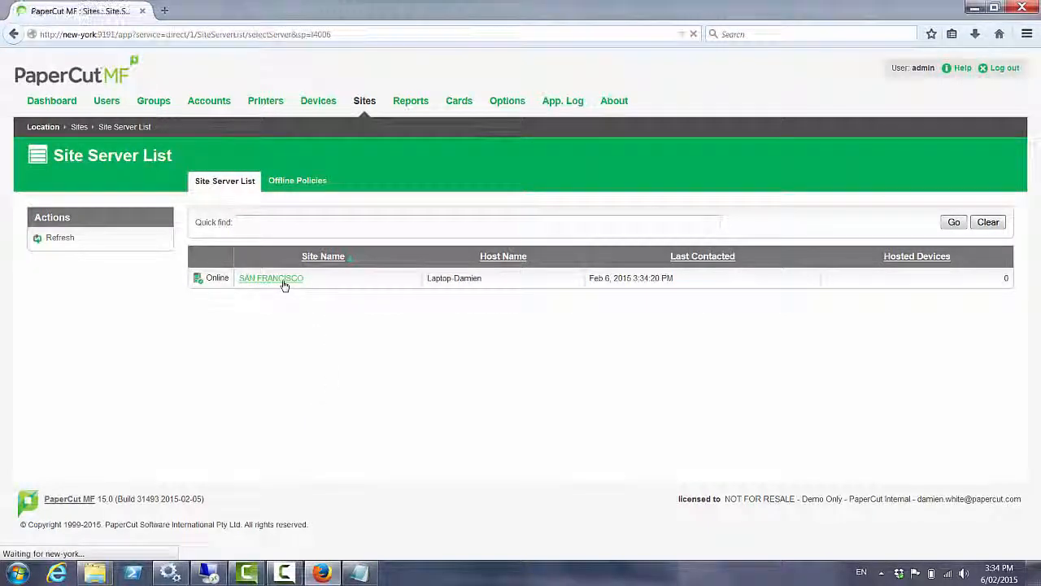
scroll(281, 283, down, 5)
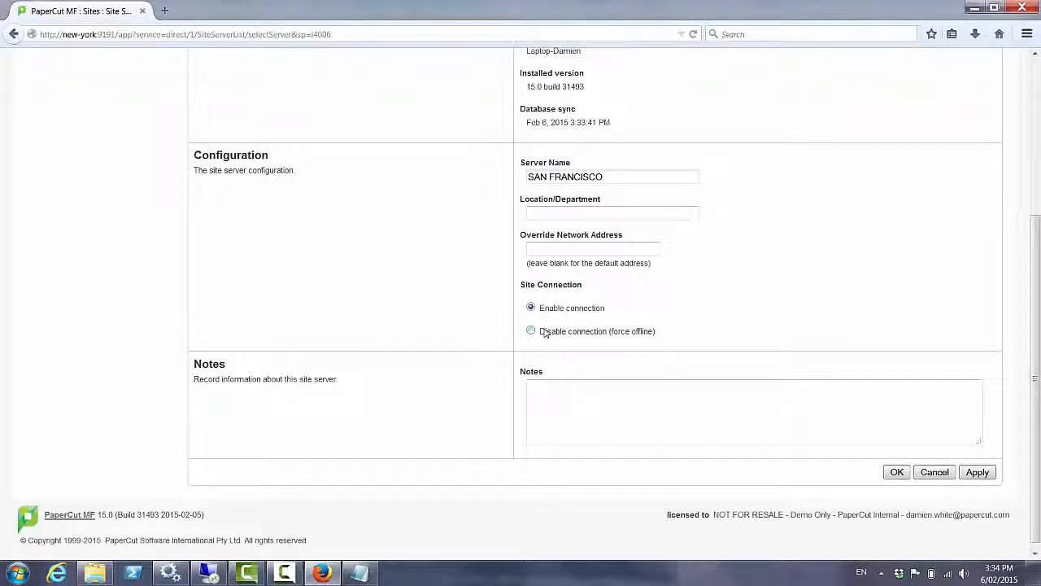
scroll(544, 332, up, 5)
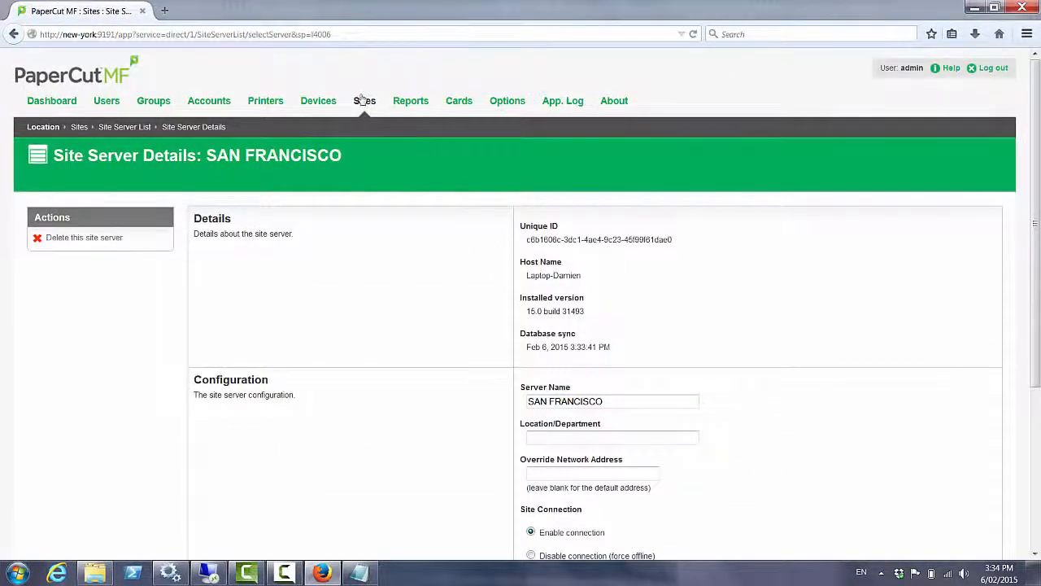
click(363, 101)
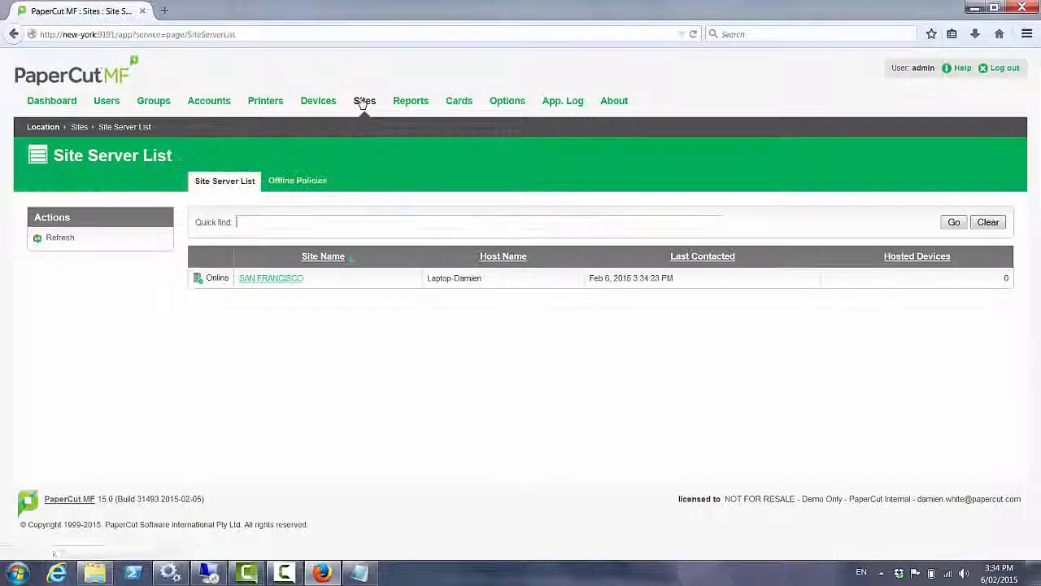
Review the site Offline Policies page, then move on to the External Device List
click(311, 189)
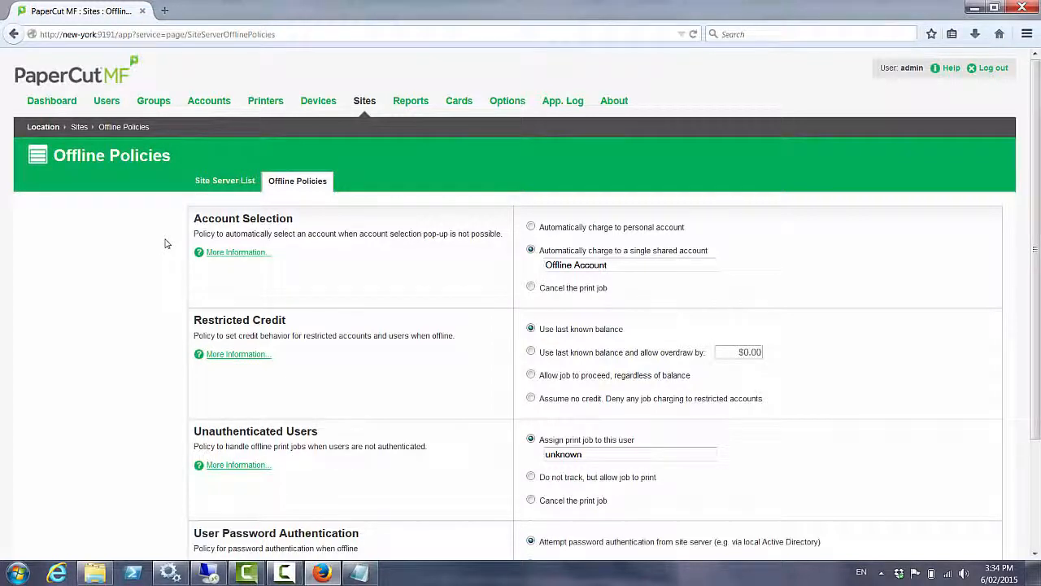
click(310, 104)
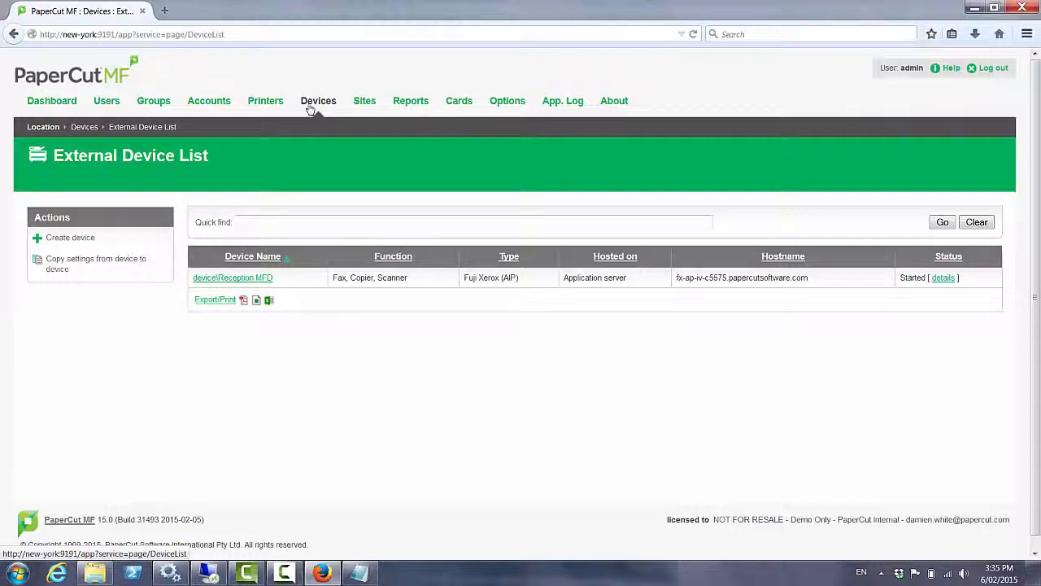
Open the Reception MFD device page and start changing its Hosted on server
click(242, 280)
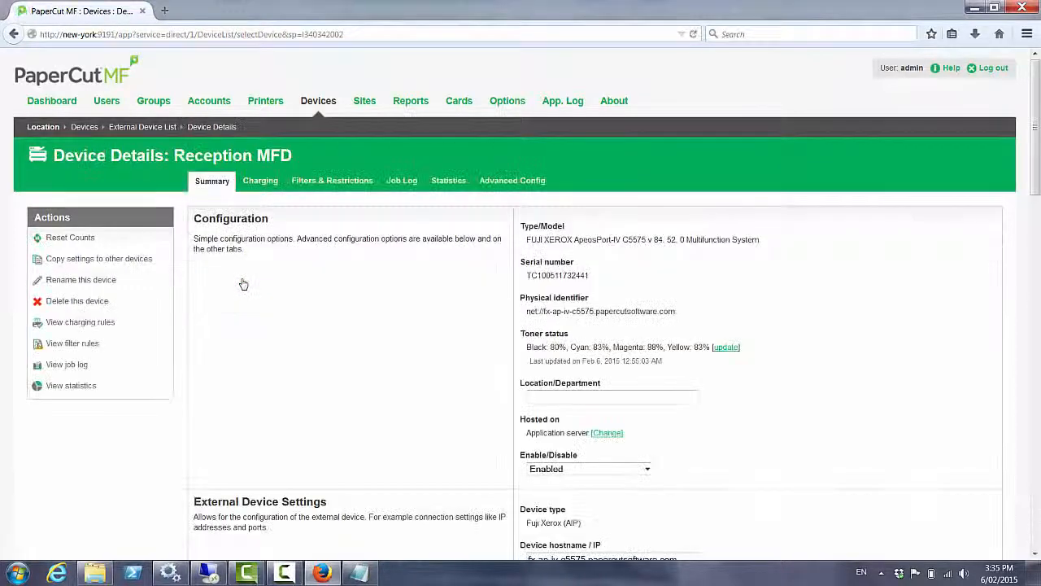
scroll(264, 266, down, 2)
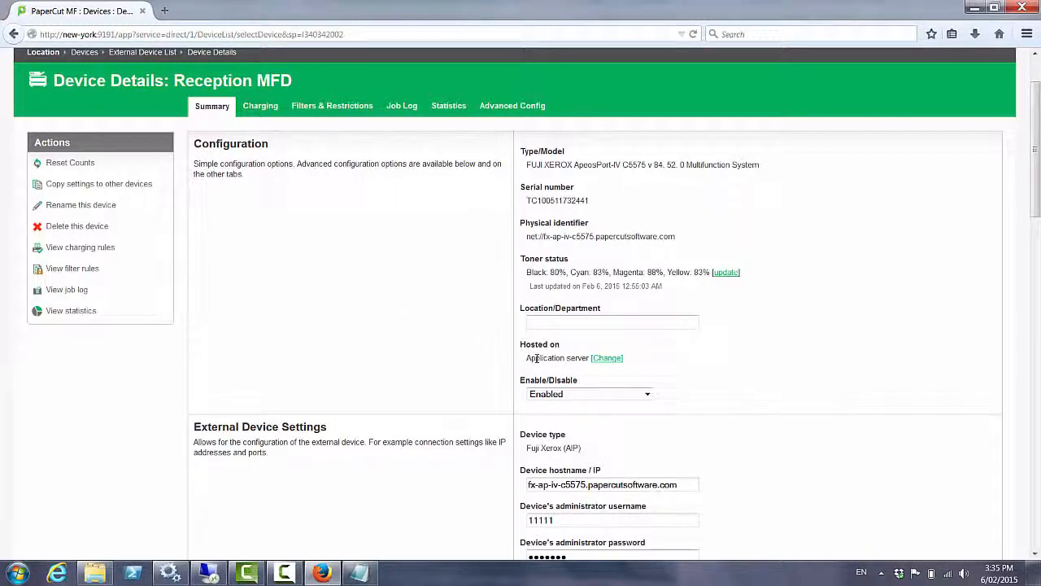
click(607, 358)
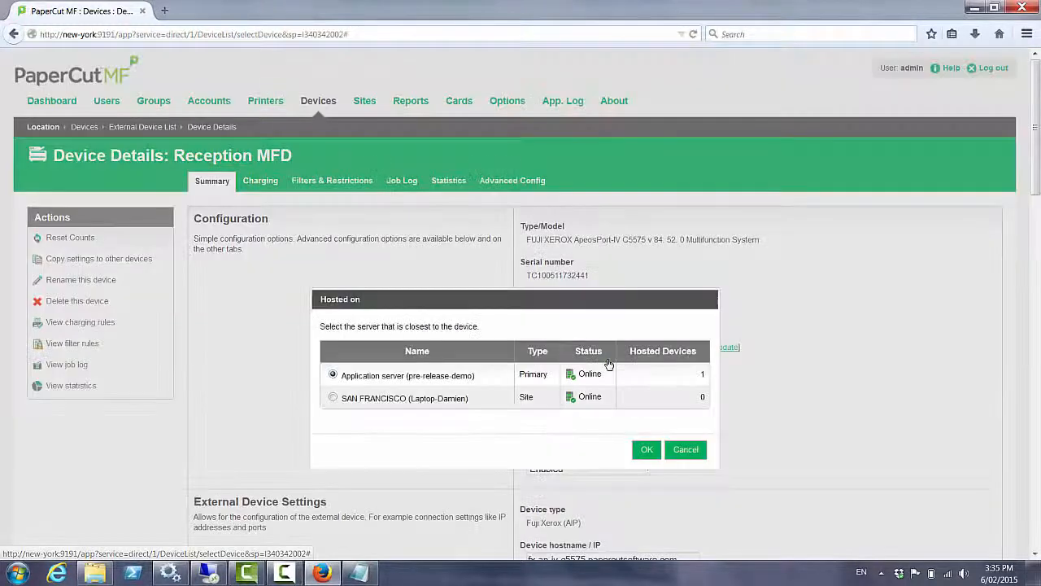
Switch Reception MFD's Hosted on server from the application server to SAN FRANCISCO
click(332, 398)
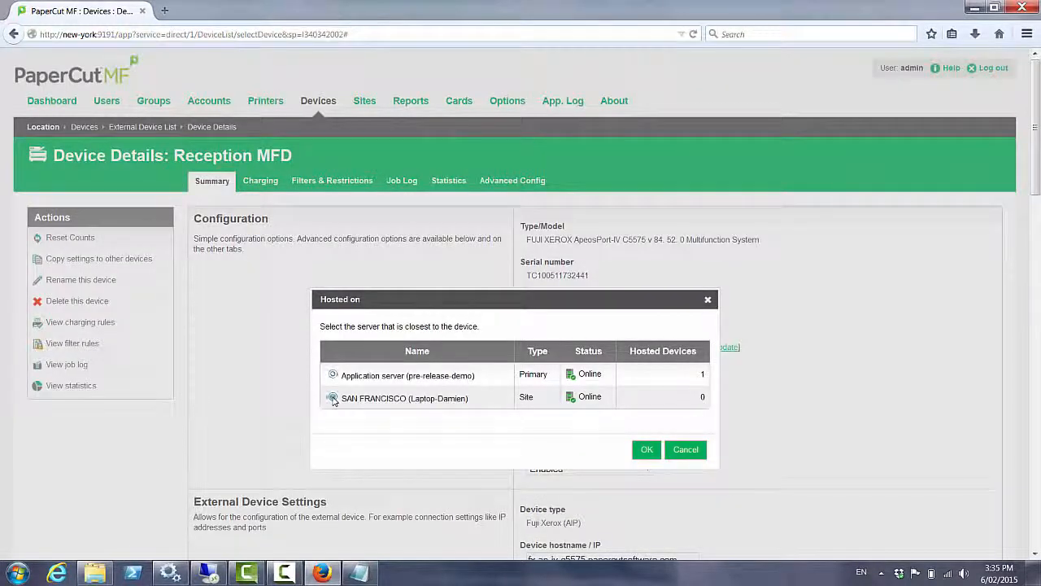
click(642, 454)
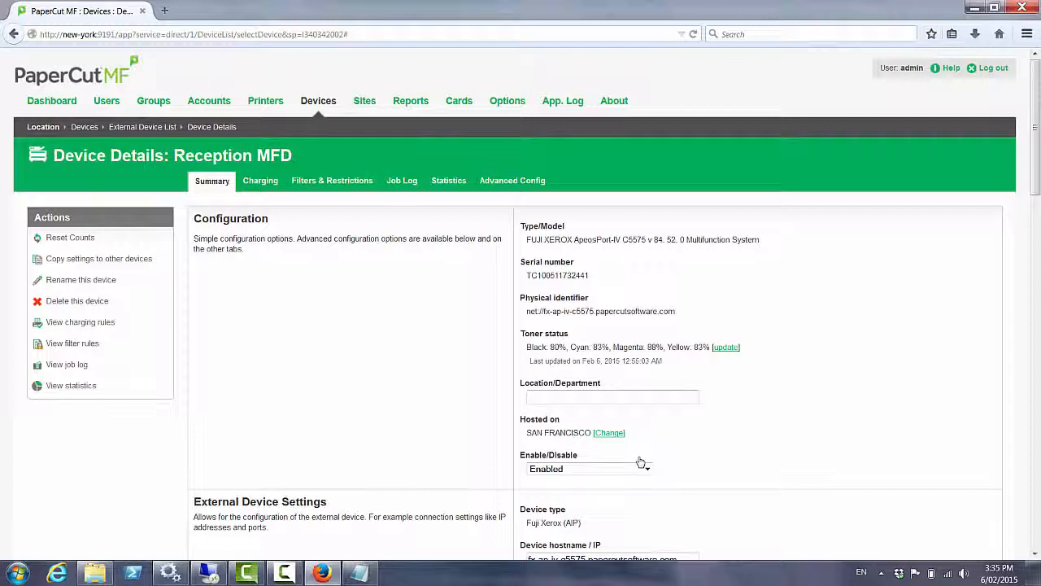
Save the Reception MFD device settings and dismiss the browser's save-password prompt
scroll(879, 379, down, 15)
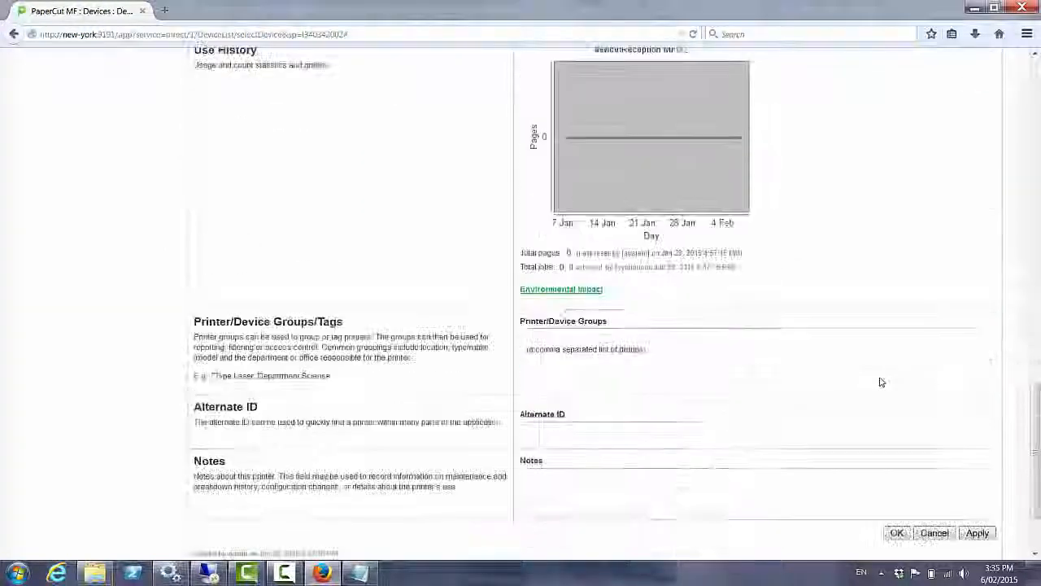
click(896, 432)
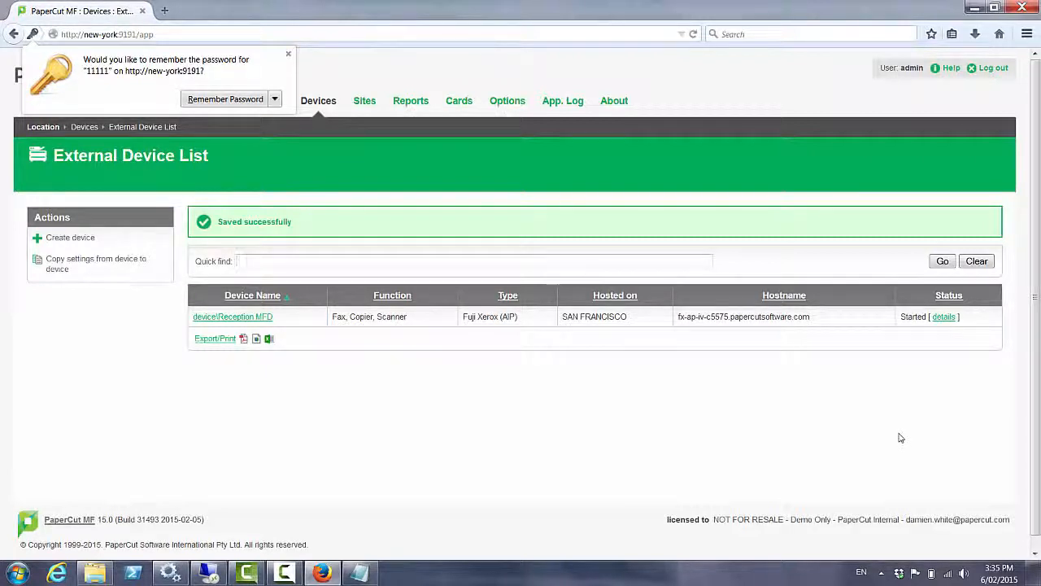
click(288, 53)
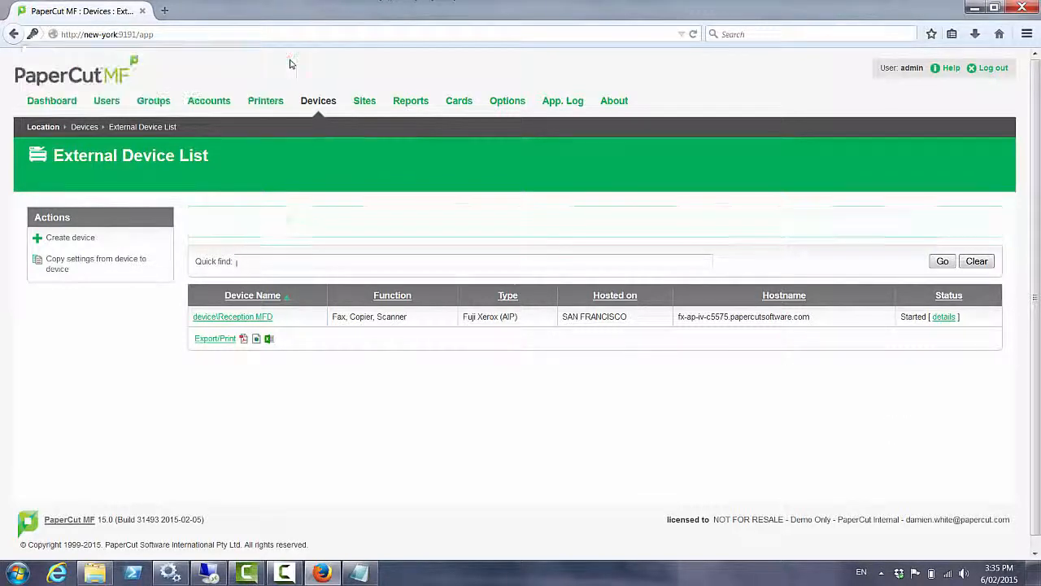